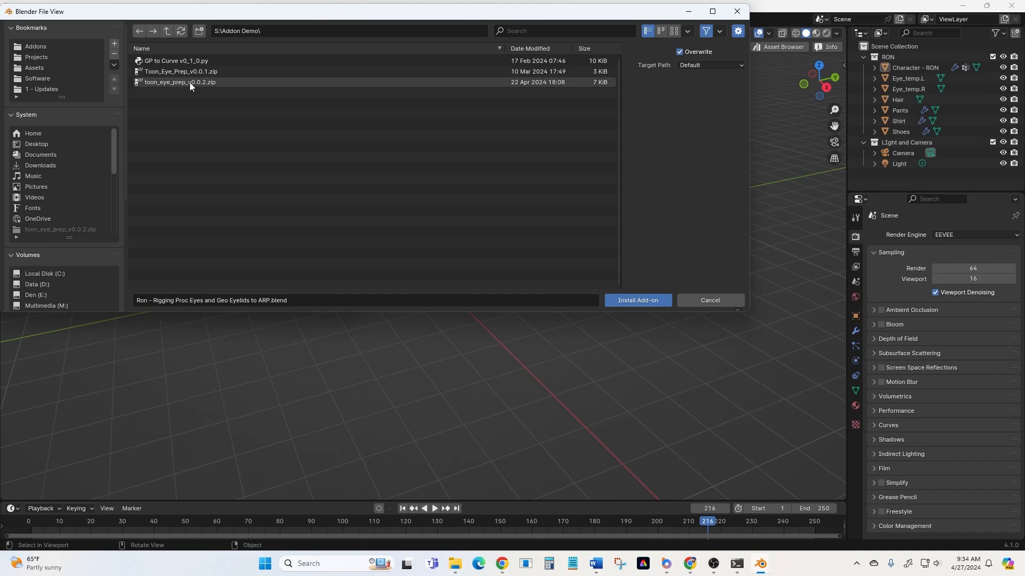
Install the add-on from toon_eye_prep_v0.0.2.zip, enable Toon Eye Prep and close the preferences
{"action": "left_click", "coordinate": [181, 82]}
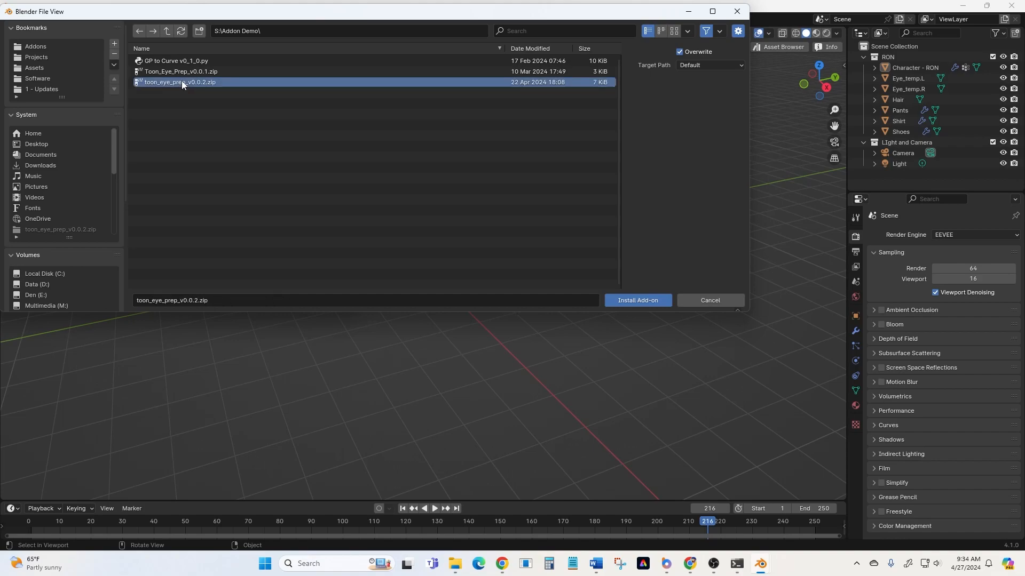
{"action": "left_click", "coordinate": [619, 299]}
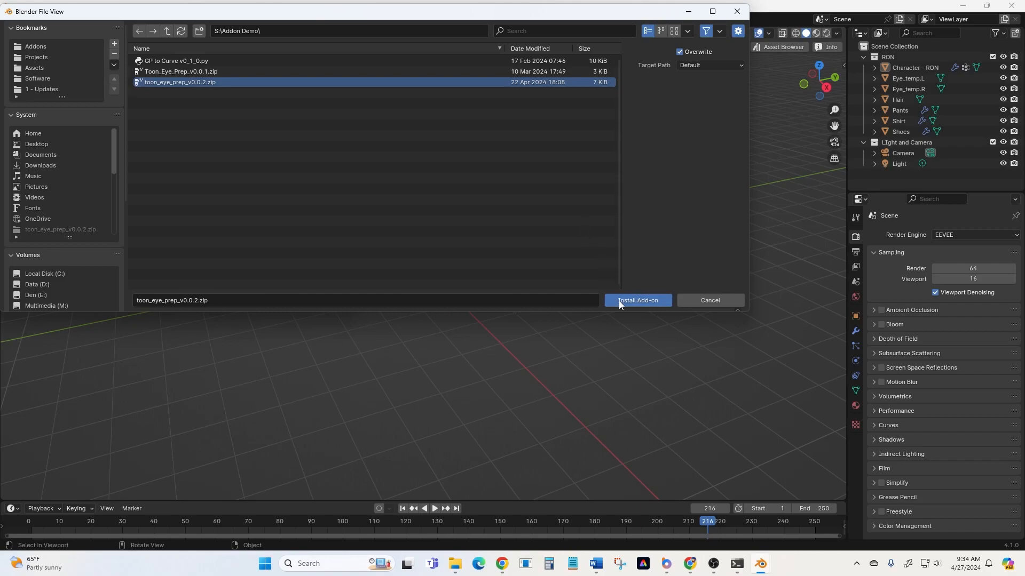
{"action": "left_click", "coordinate": [109, 67]}
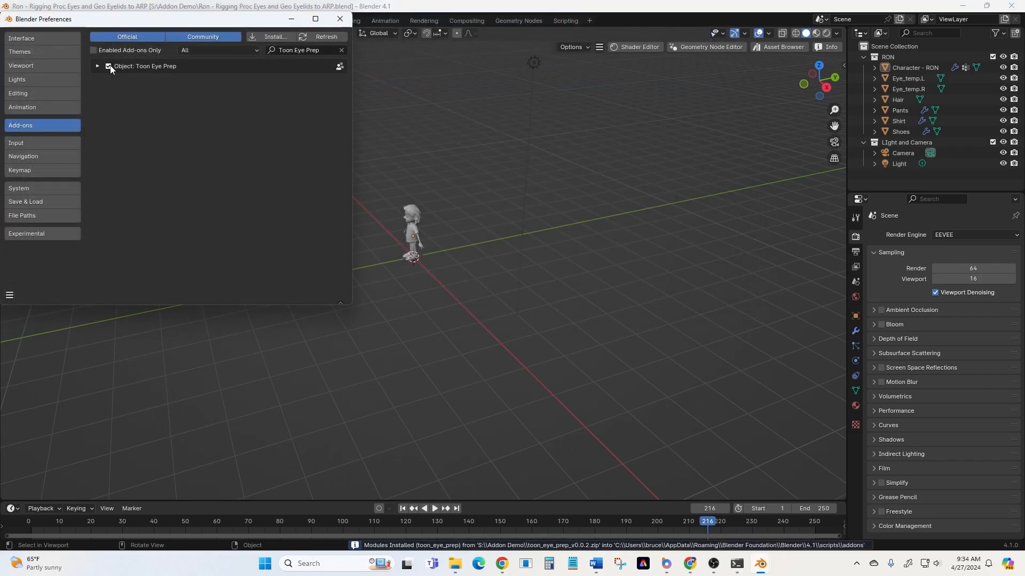
{"action": "left_click", "coordinate": [345, 19]}
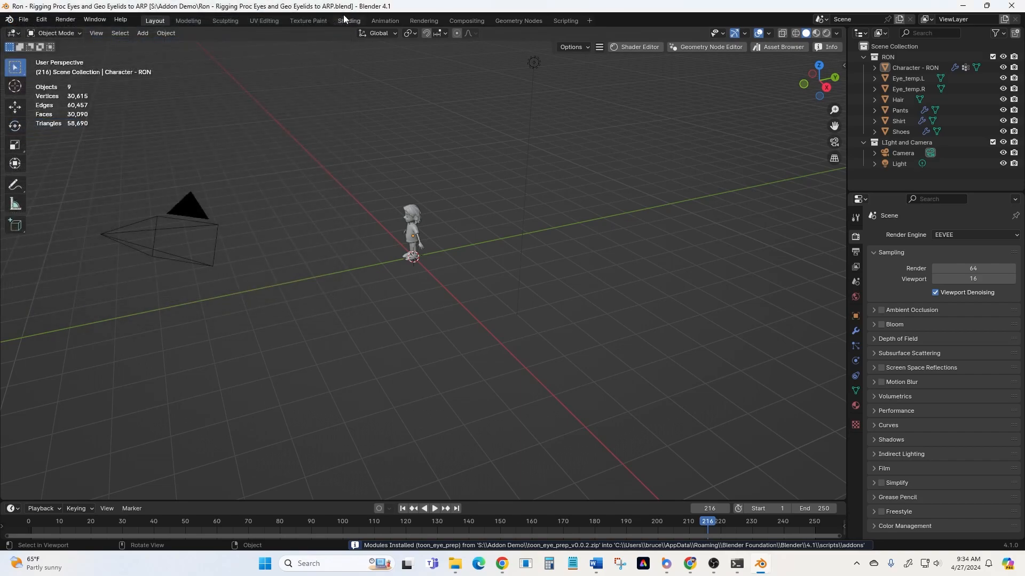
Examine the character's face up close, selecting the placeholder eye objects to check their placement
{"action": "scroll", "coordinate": [384, 213], "scroll_direction": "up", "scroll_amount": 5}
{"action": "middle_click_drag", "start_coordinate": [422, 259], "coordinate": [479, 223]}
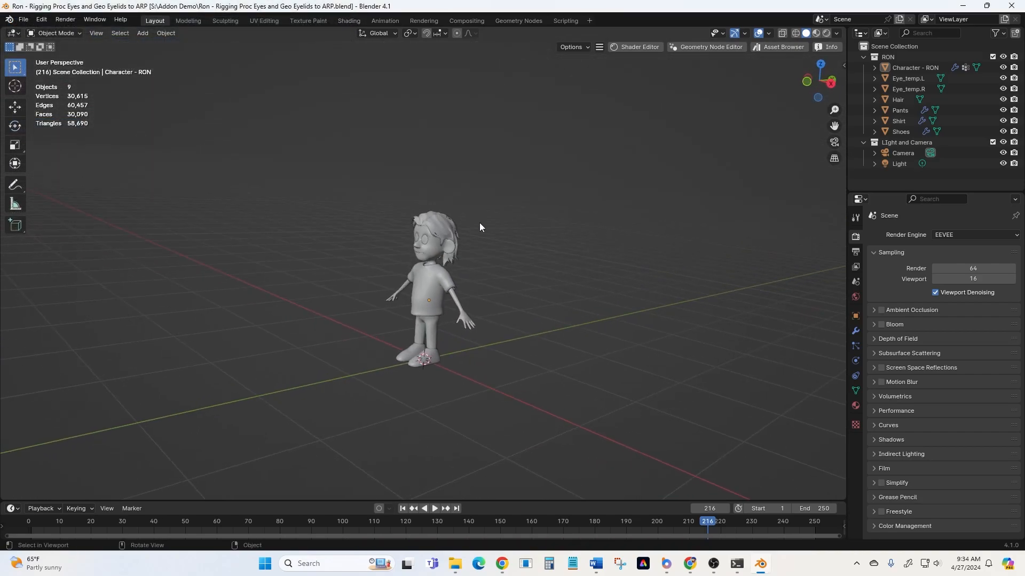
{"action": "middle_click_drag", "start_coordinate": [593, 278], "coordinate": [588, 275]}
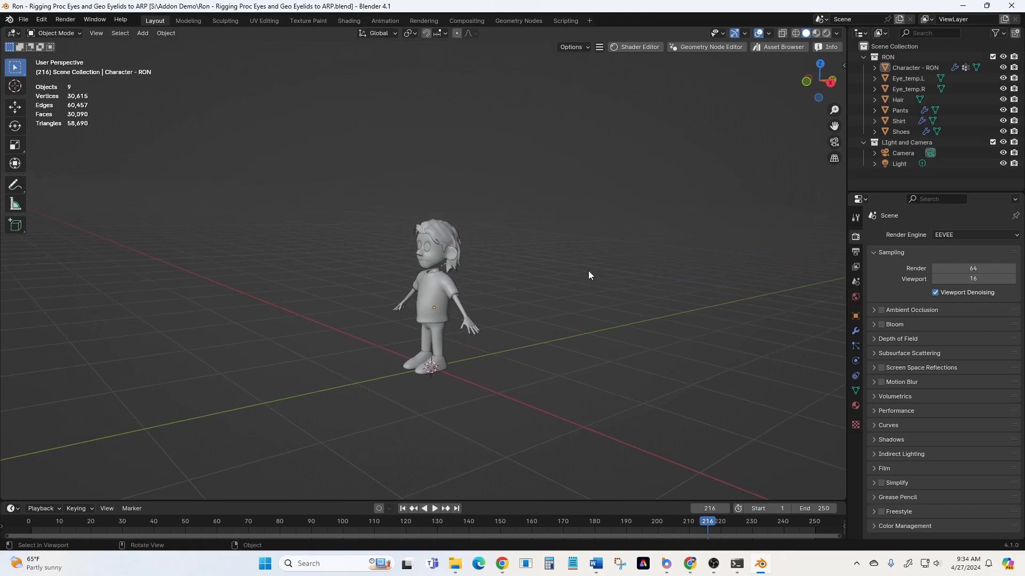
{"action": "scroll", "coordinate": [438, 264], "scroll_direction": "up", "scroll_amount": 2}
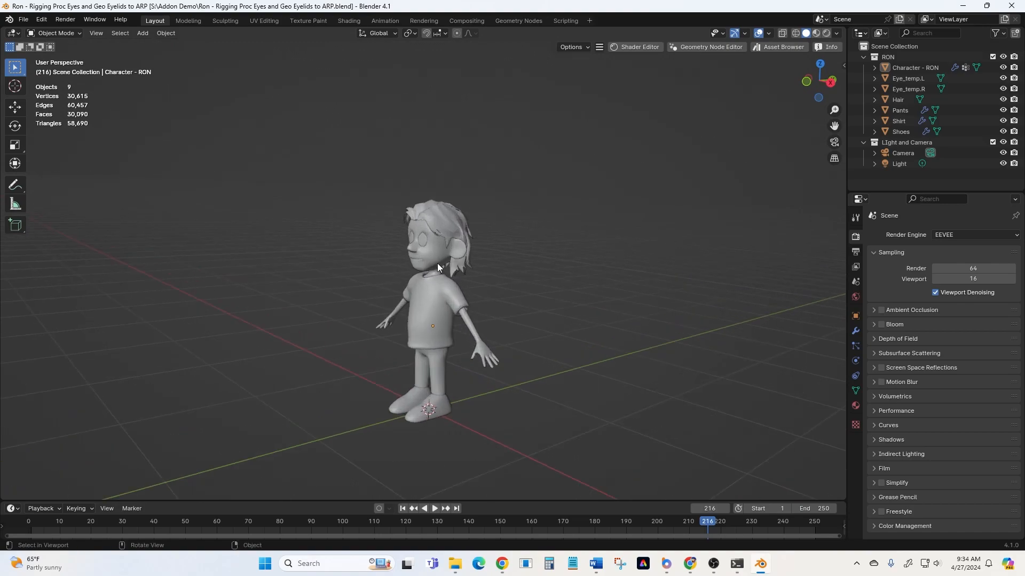
{"action": "left_click", "coordinate": [416, 241]}
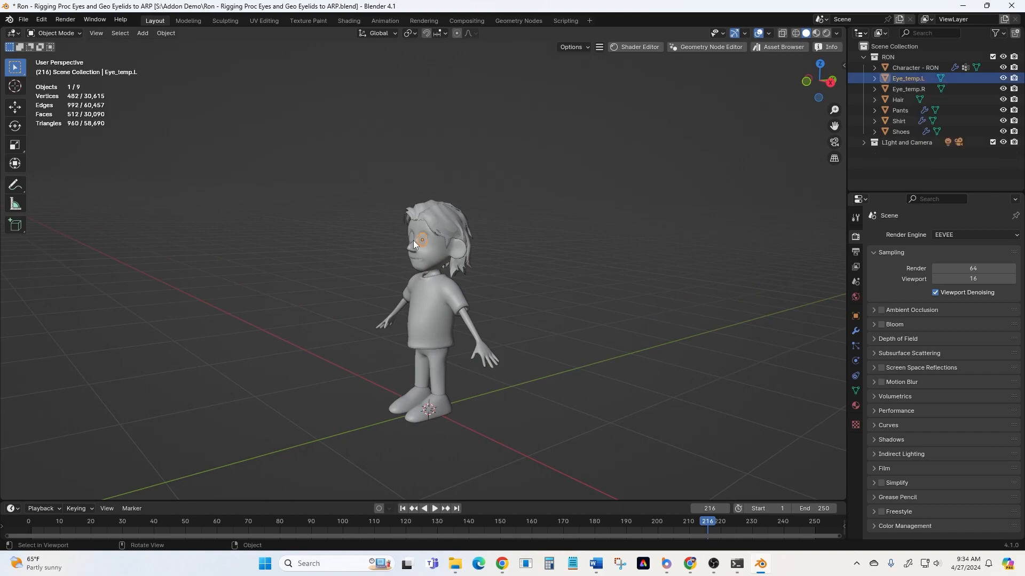
{"action": "left_click", "coordinate": [412, 239]}
{"action": "left_click", "coordinate": [425, 239]}
{"action": "scroll", "coordinate": [423, 243], "scroll_direction": "up", "scroll_amount": 4}
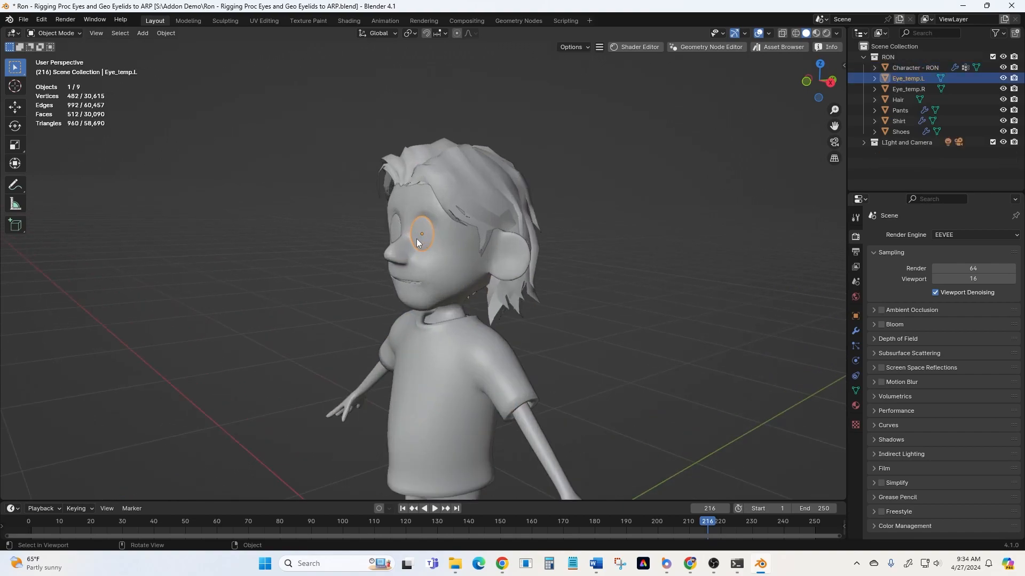
{"action": "left_click", "coordinate": [396, 229]}
{"action": "left_click", "coordinate": [419, 236]}
{"action": "left_click", "coordinate": [397, 232]}
{"action": "left_click", "coordinate": [426, 238]}
Hide Eye_temp.L and Eye_temp.R to inspect the face without them, and show both again
{"action": "left_click", "coordinate": [1004, 78]}
{"action": "left_click", "coordinate": [1003, 89]}
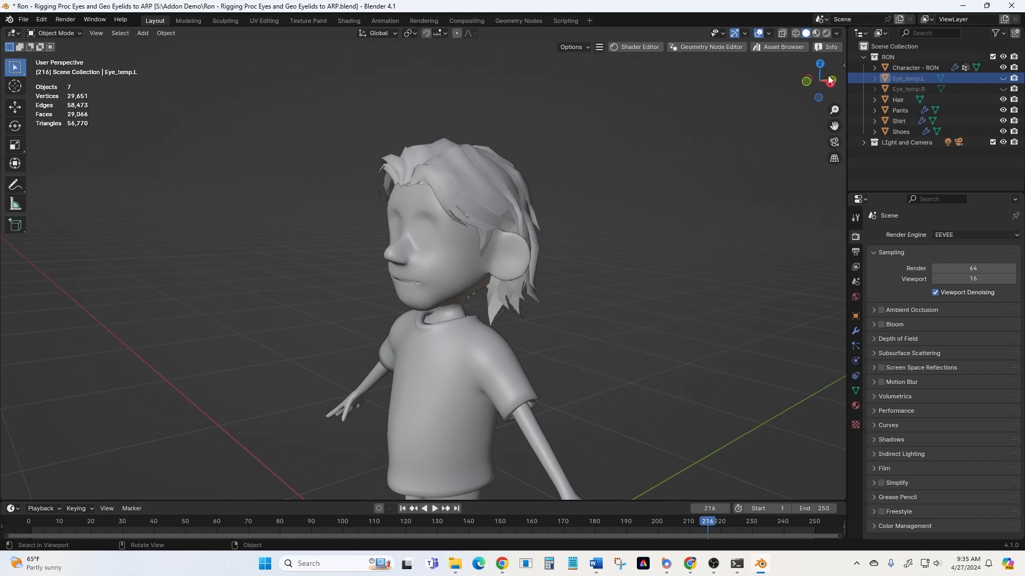
{"action": "left_click", "coordinate": [1003, 78]}
{"action": "left_click", "coordinate": [1003, 88]}
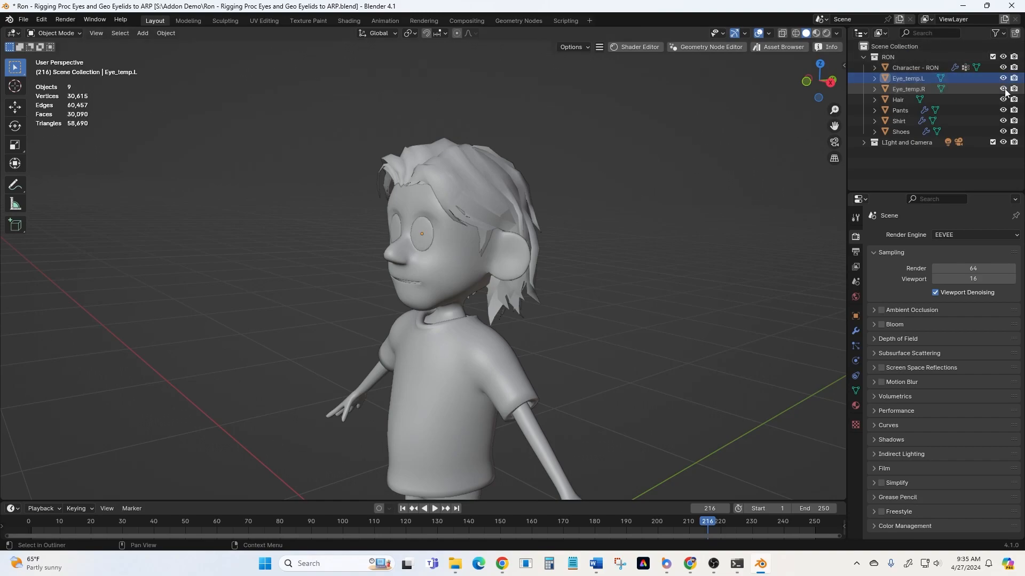
{"action": "middle_click_drag", "start_coordinate": [545, 189], "coordinate": [440, 223]}
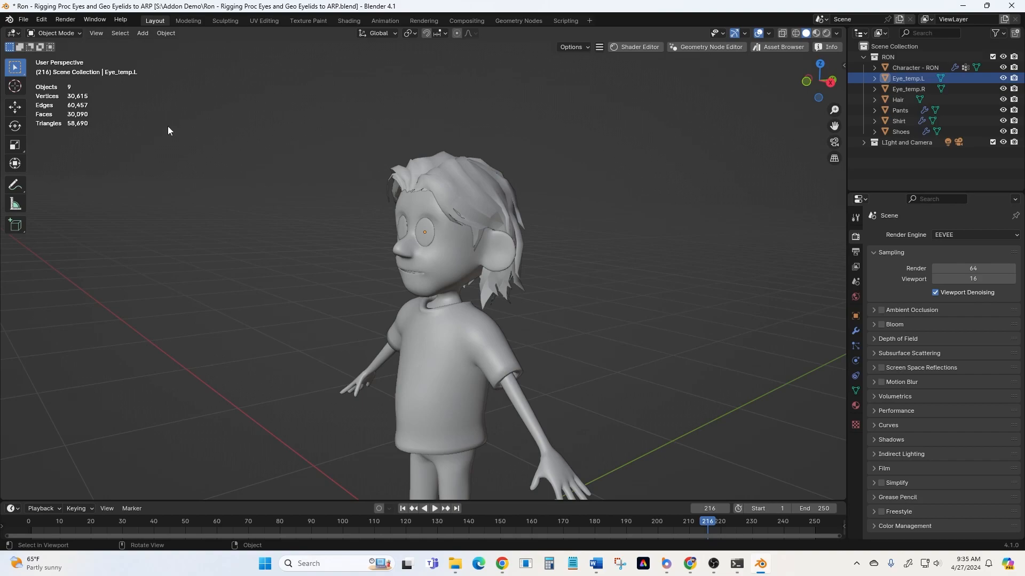
Append the object "Toon_eyeball.v1 w GN Eyelids" from Toon Eyes Collection v0.6.blend and deselect it
{"action": "left_click", "coordinate": [27, 21]}
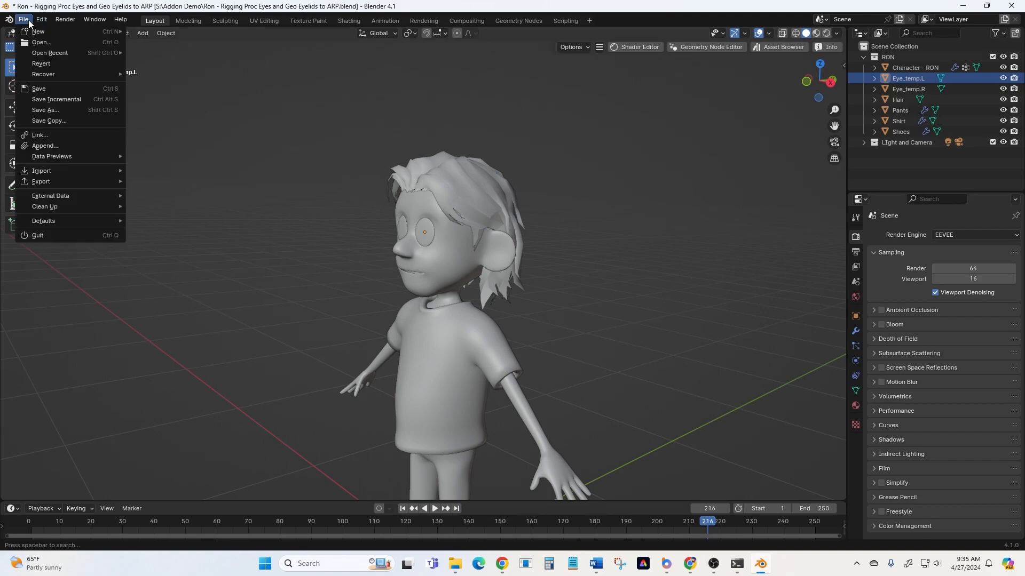
{"action": "left_click", "coordinate": [46, 145]}
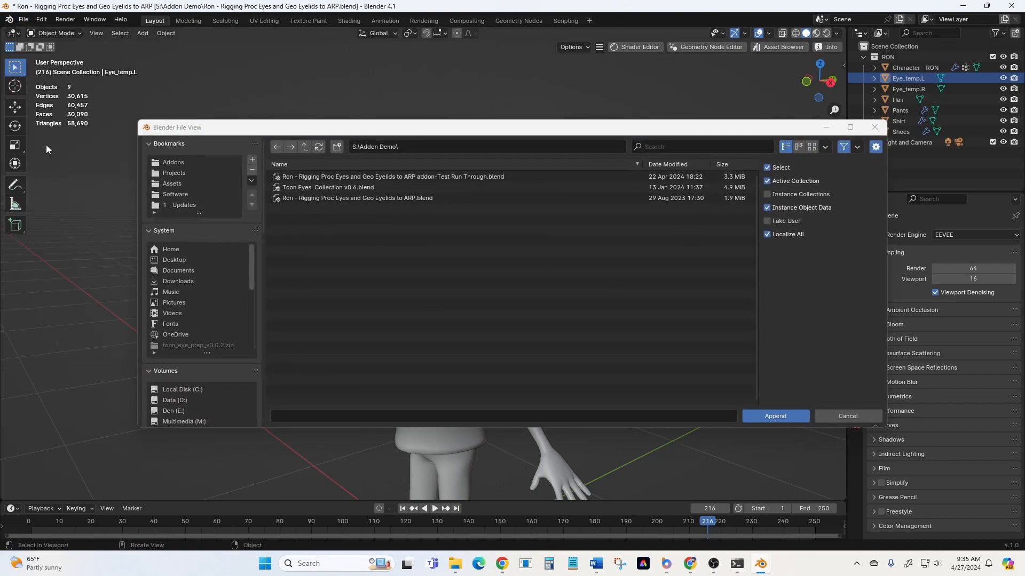
{"action": "double_click", "coordinate": [326, 187]}
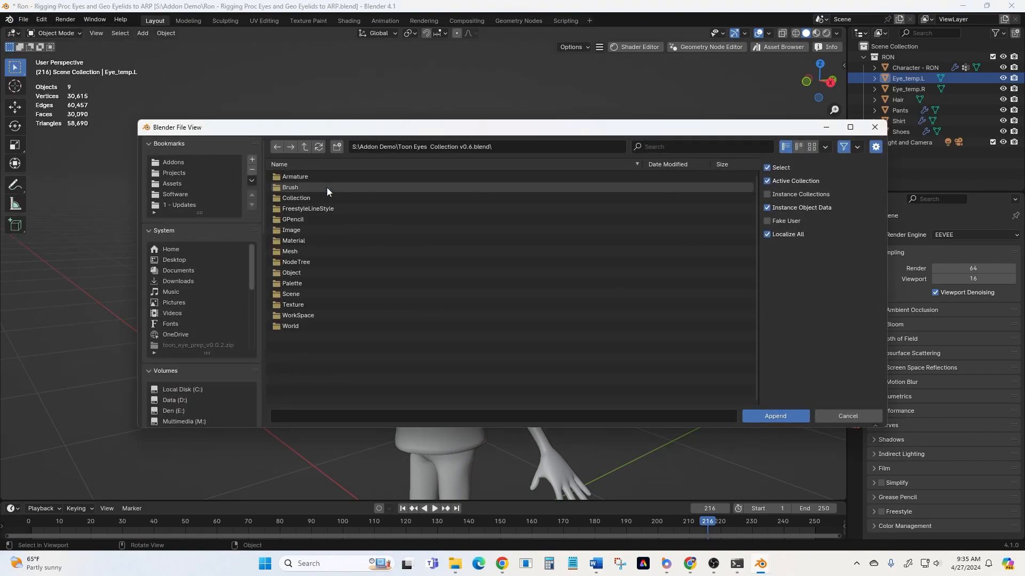
{"action": "double_click", "coordinate": [295, 272]}
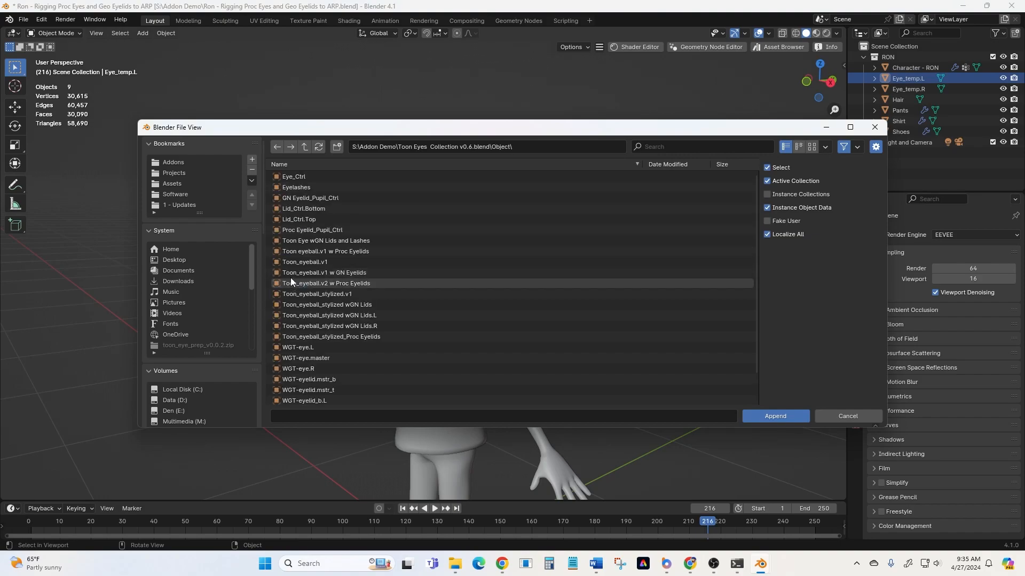
{"action": "left_click", "coordinate": [330, 272]}
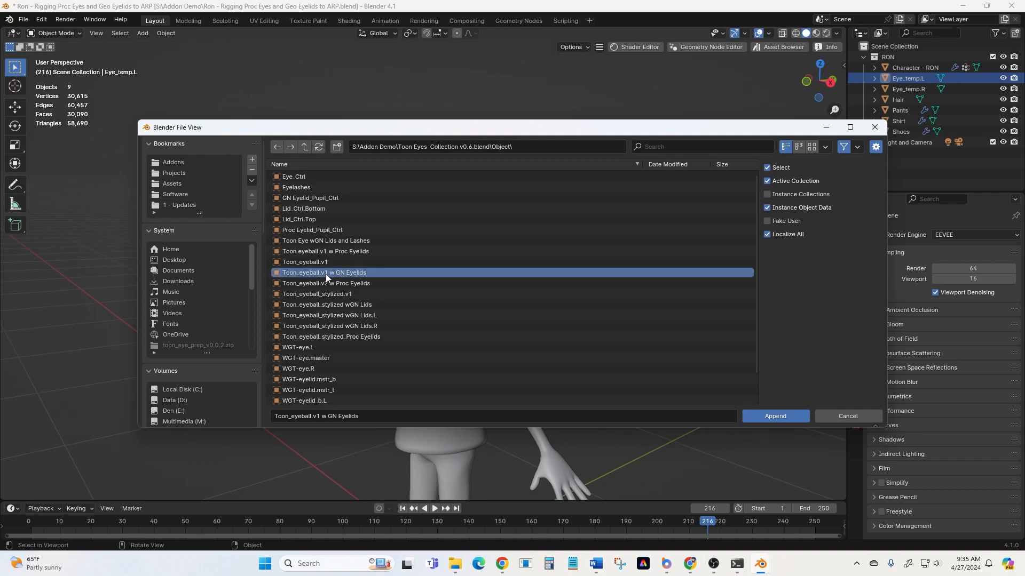
{"action": "left_click", "coordinate": [750, 415]}
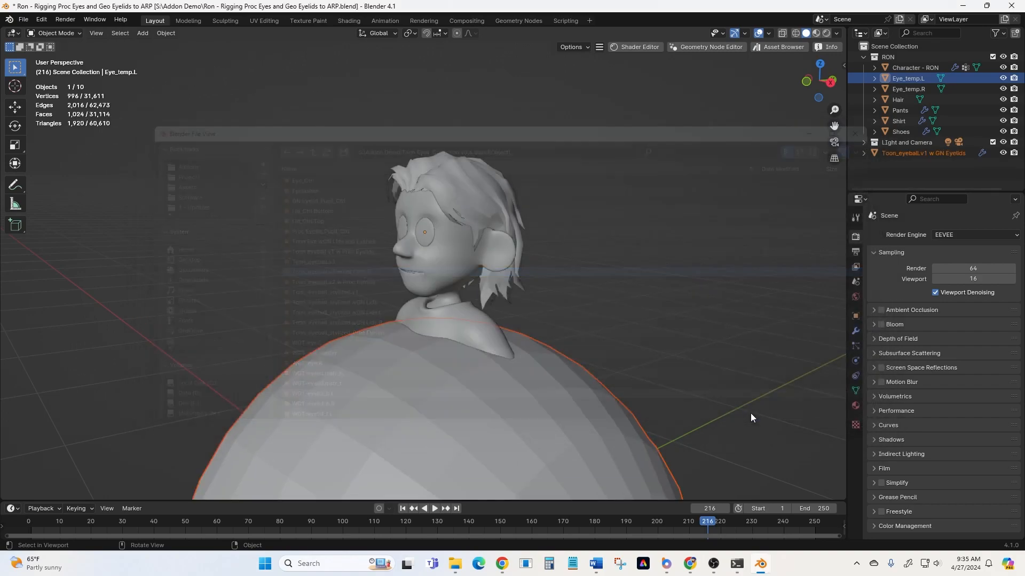
{"action": "scroll", "coordinate": [704, 398], "scroll_direction": "down", "scroll_amount": 3}
{"action": "middle_click_drag", "start_coordinate": [713, 387], "coordinate": [642, 233], "text": "shift"}
{"action": "scroll", "coordinate": [609, 219], "scroll_direction": "down", "scroll_amount": 1}
{"action": "left_click", "coordinate": [628, 241]}
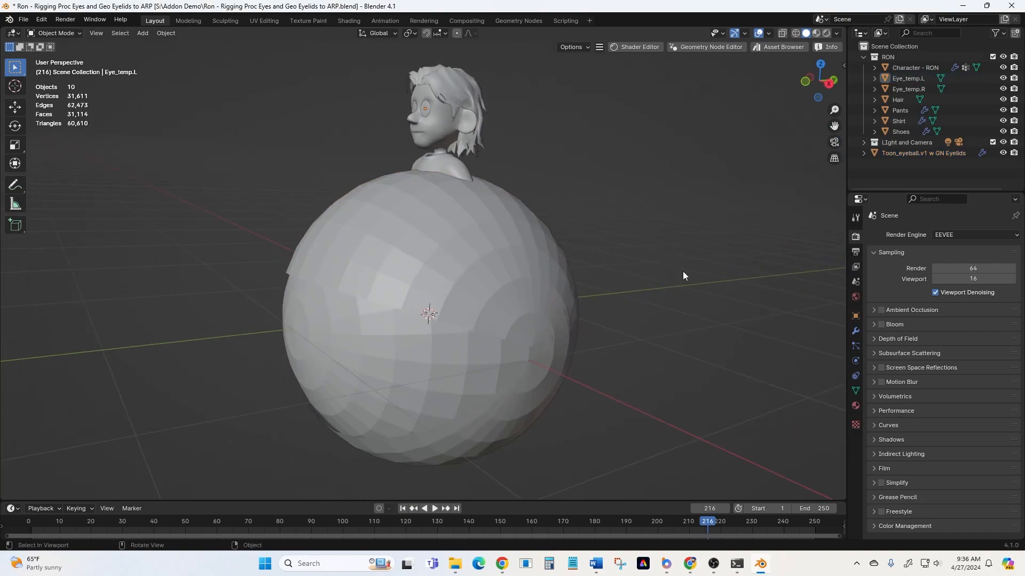
Display the Toon Eye Prep settings and assign Eye_temp.L as the left temp eye
{"action": "key", "text": "n"}
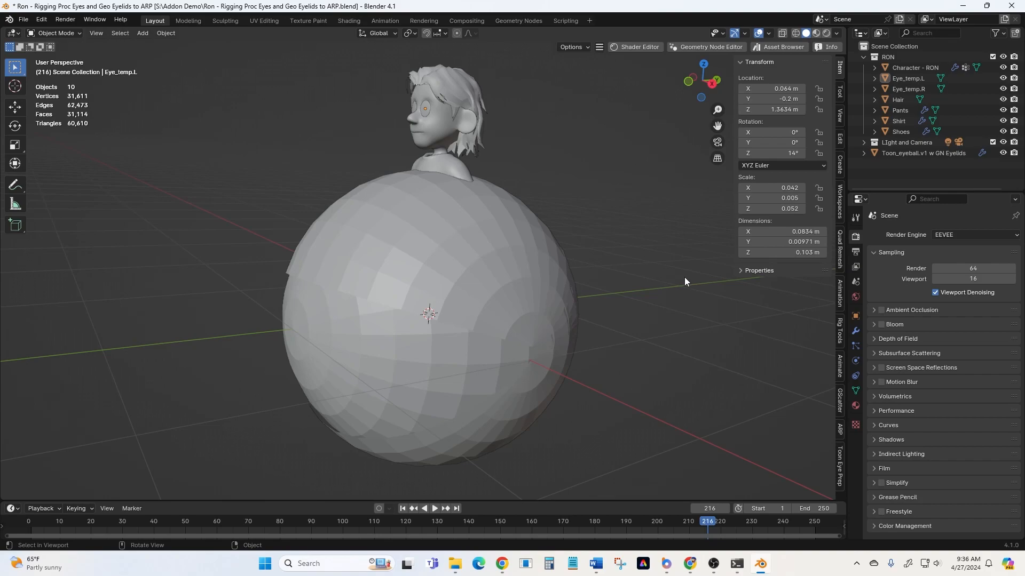
{"action": "left_click", "coordinate": [840, 463]}
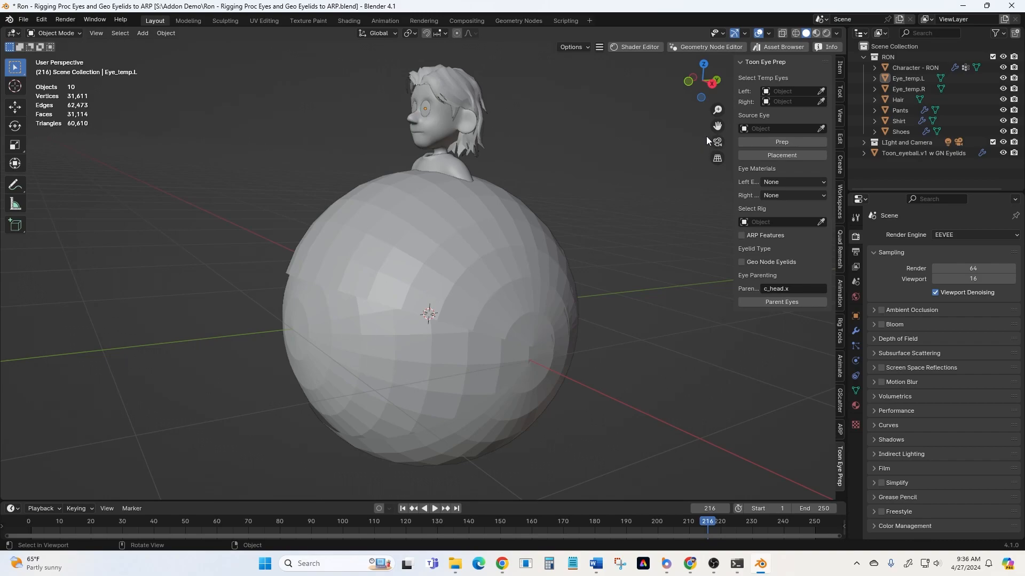
{"action": "left_click", "coordinate": [820, 91]}
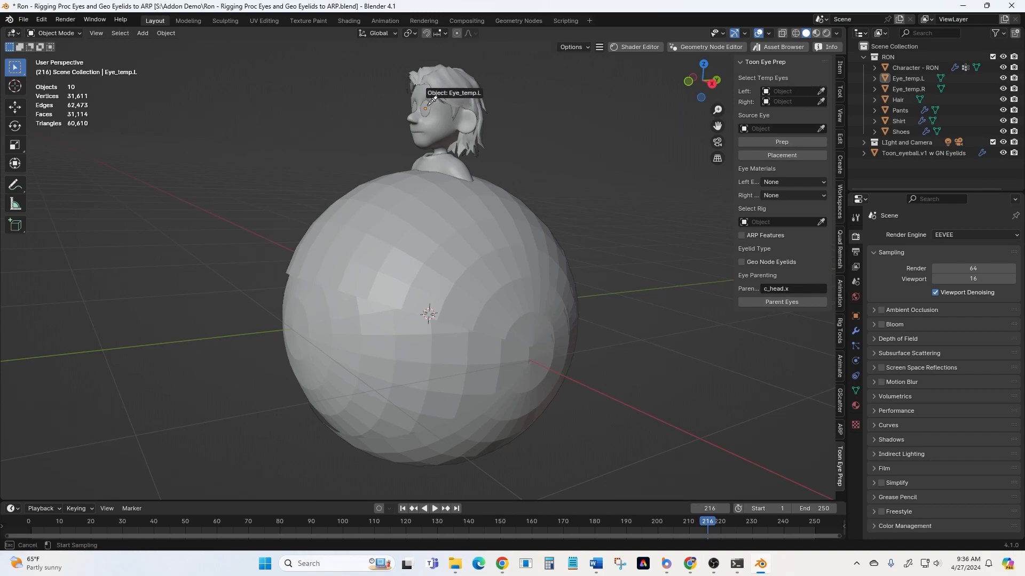
{"action": "left_click", "coordinate": [431, 101]}
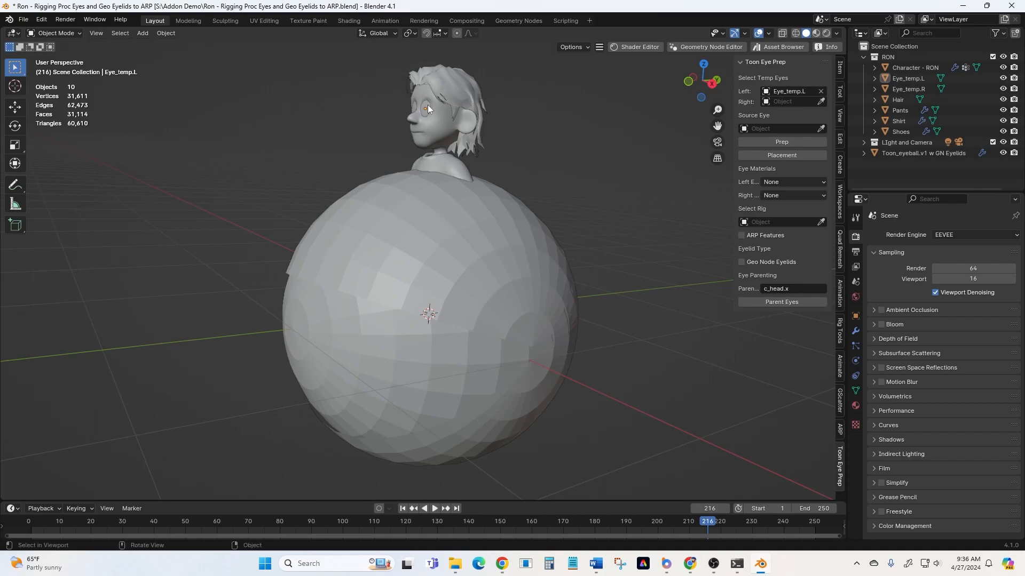
{"action": "left_click", "coordinate": [820, 102]}
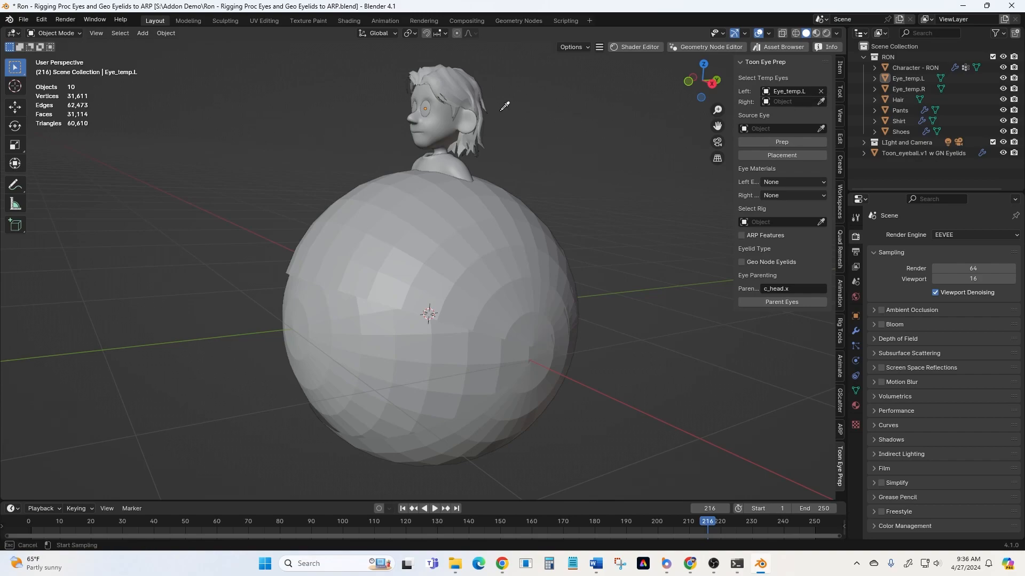
{"action": "left_click", "coordinate": [417, 106]}
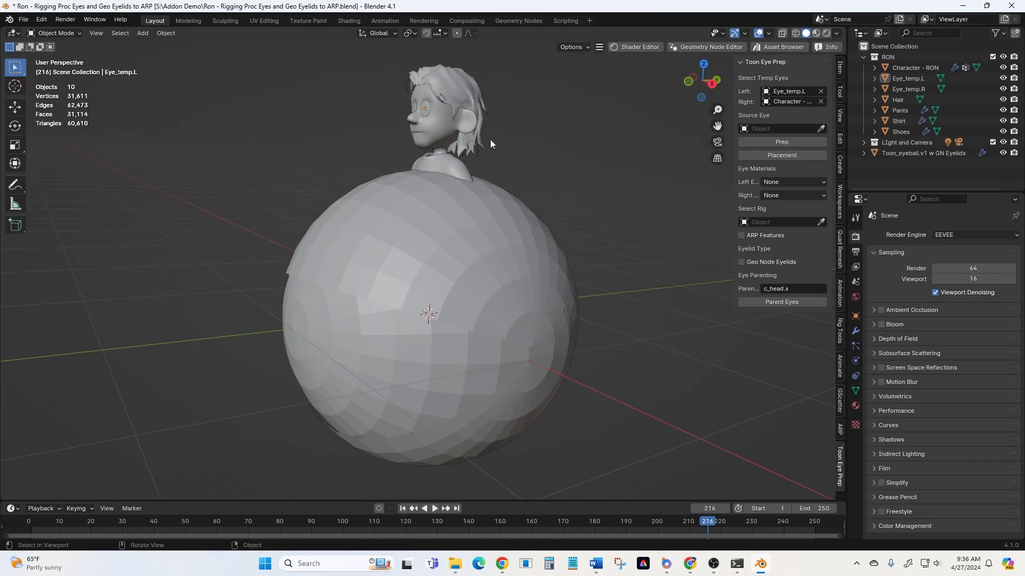
{"action": "scroll", "coordinate": [489, 139], "scroll_direction": "up", "scroll_amount": 1}
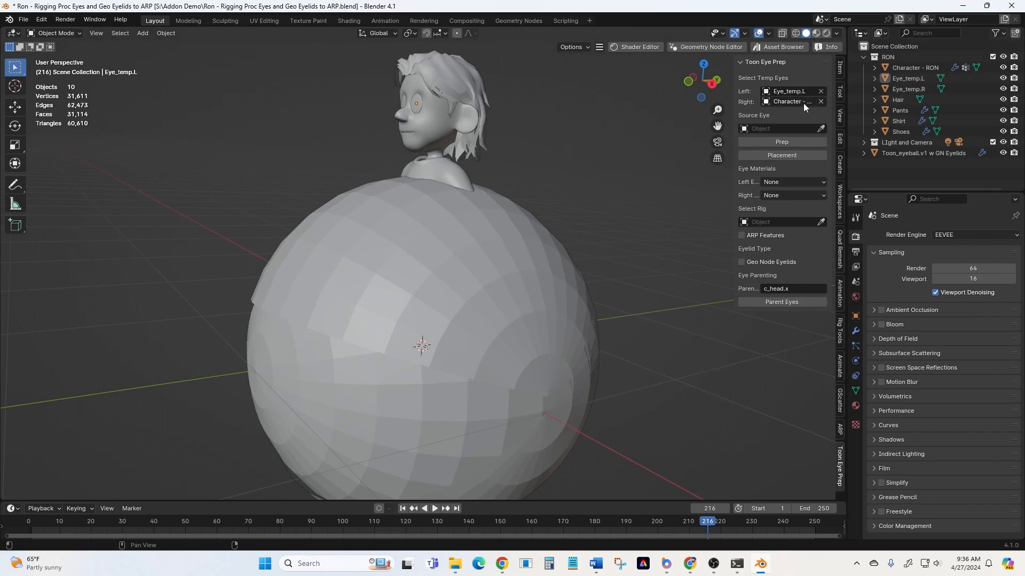
{"action": "left_click", "coordinate": [820, 101]}
{"action": "left_click", "coordinate": [820, 101]}
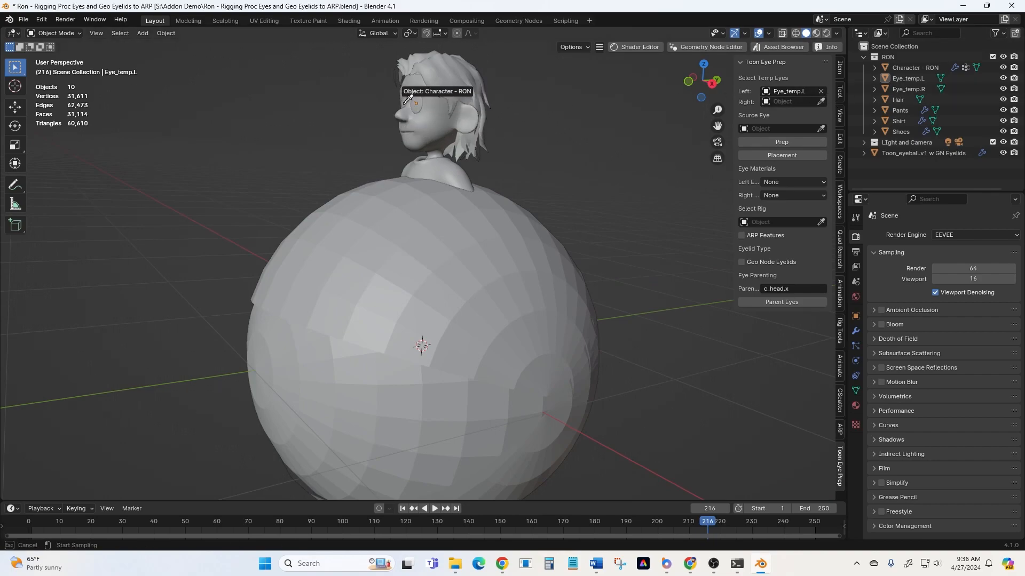
Assign Eye_temp.R as the right temp eye and the appended Toon_eyeball.v1 object as the source eye
{"action": "middle_click_drag", "start_coordinate": [604, 139], "coordinate": [490, 202]}
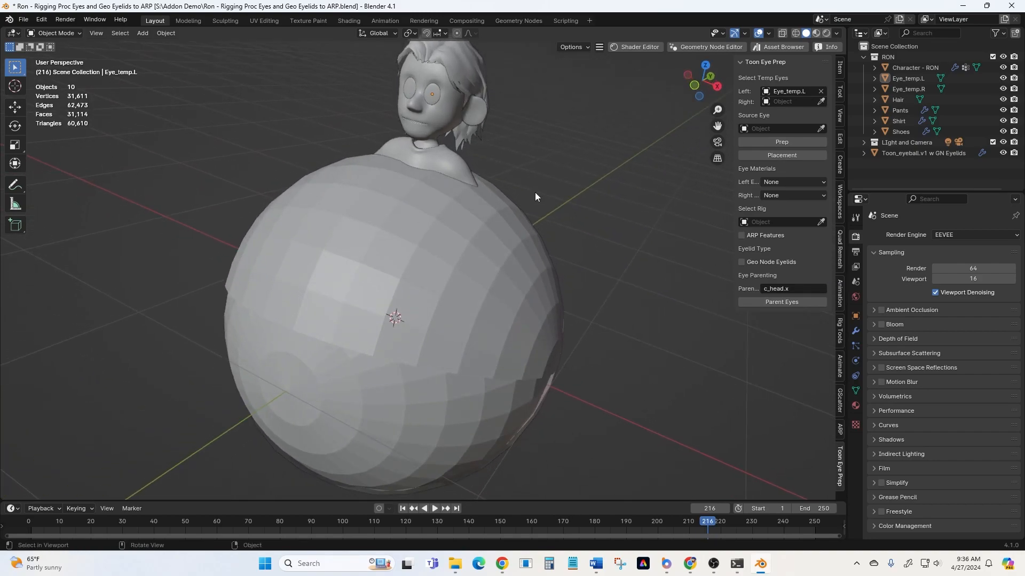
{"action": "left_click", "coordinate": [820, 102]}
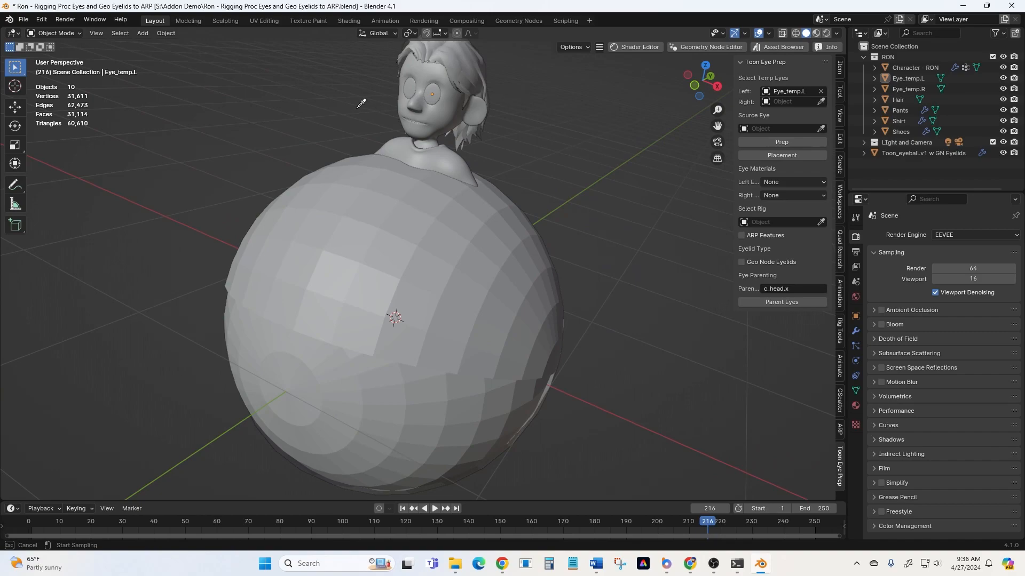
{"action": "left_click", "coordinate": [413, 85]}
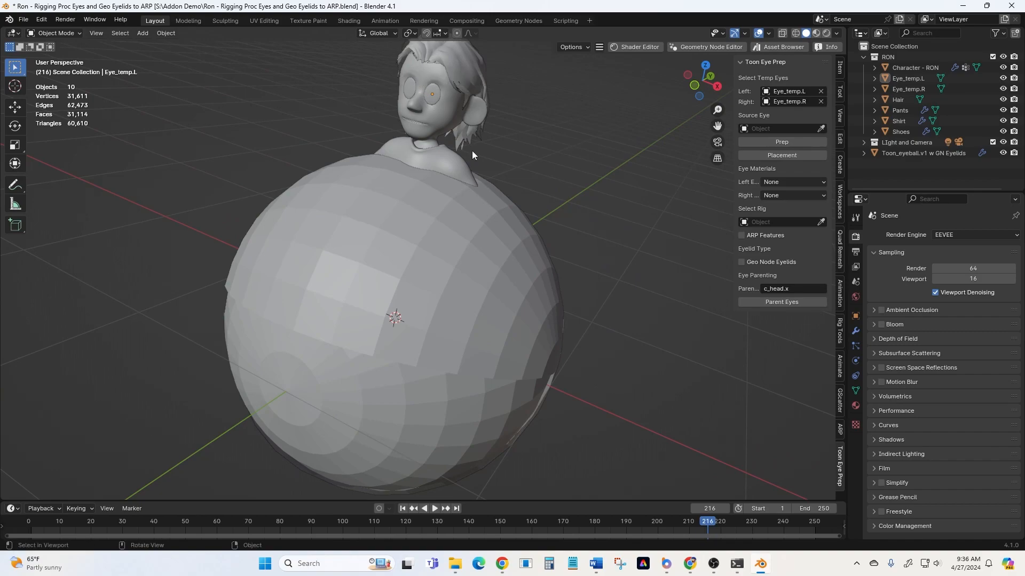
{"action": "left_click", "coordinate": [821, 128]}
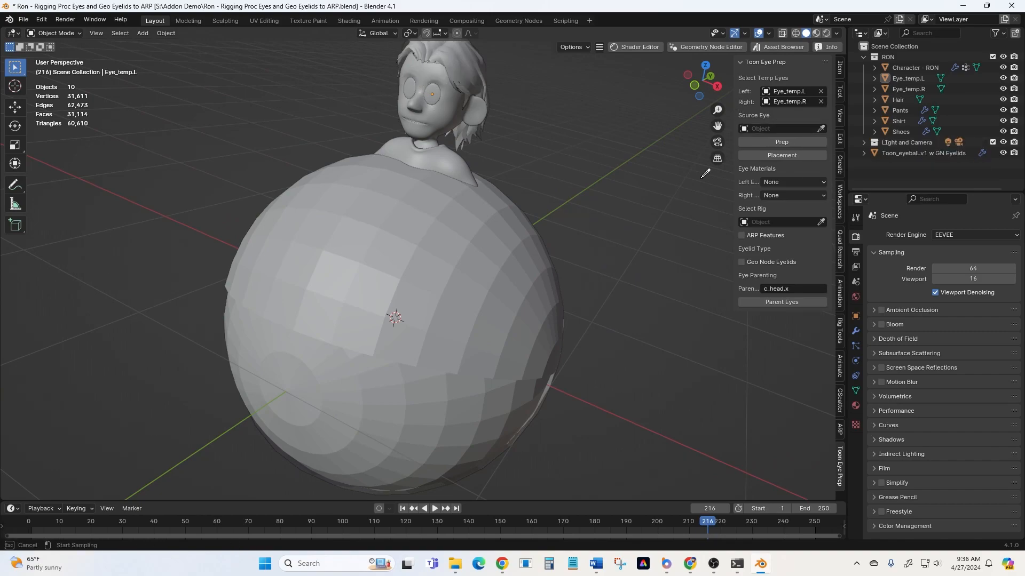
{"action": "left_click", "coordinate": [412, 293]}
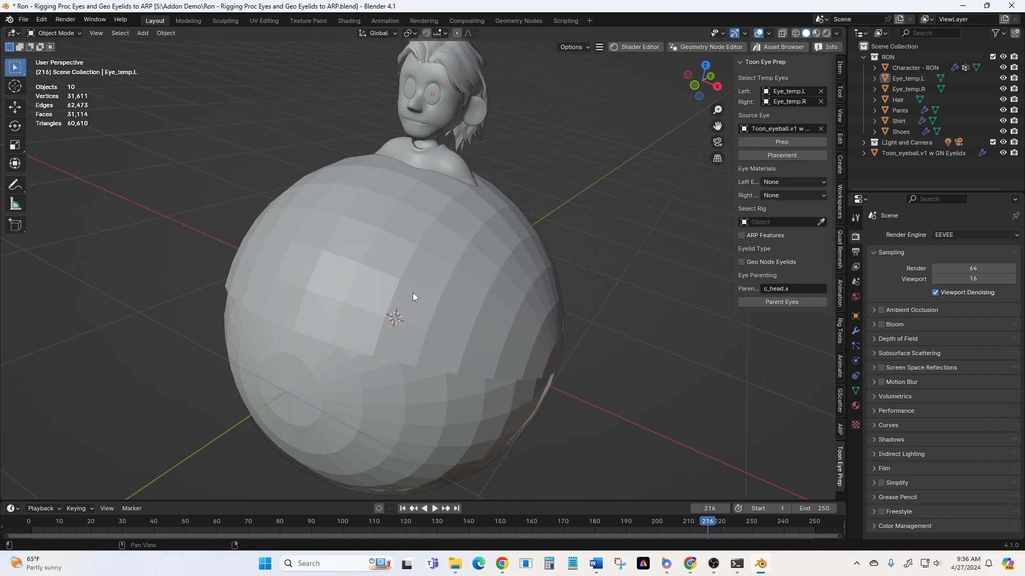
Switch the viewport to Material Preview shading and run the Toon Eye Prep add-on's Prep operation on the source eye
{"action": "left_click", "coordinate": [817, 34]}
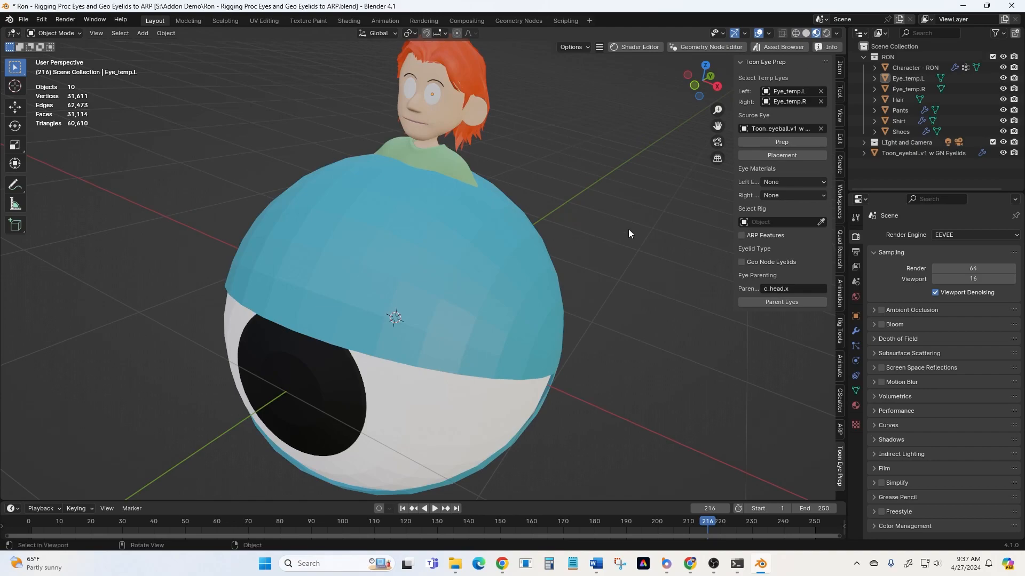
{"action": "middle_click_drag", "start_coordinate": [629, 230], "coordinate": [617, 212]}
{"action": "scroll", "coordinate": [617, 213], "scroll_direction": "down", "scroll_amount": 2}
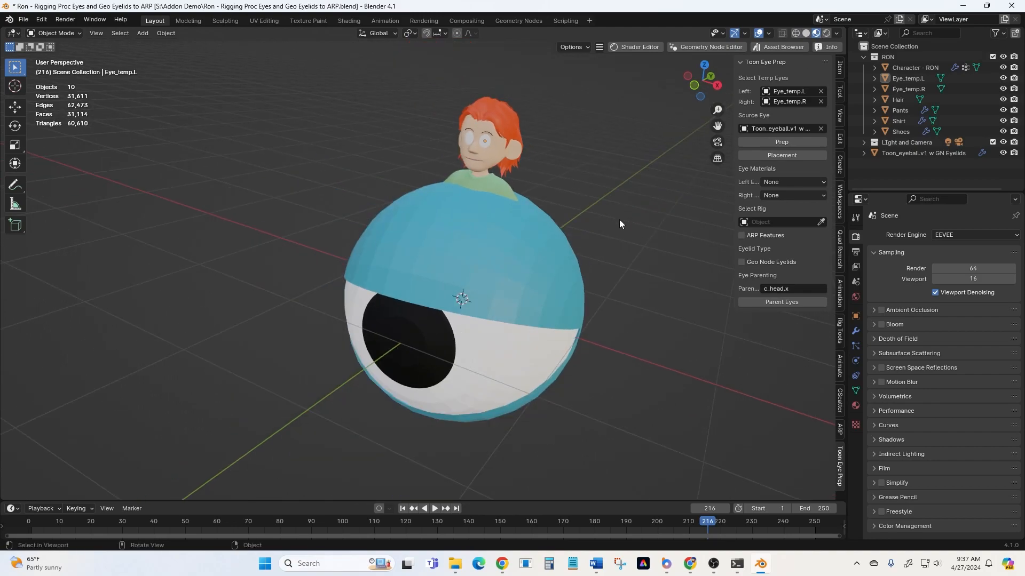
{"action": "left_click", "coordinate": [754, 141]}
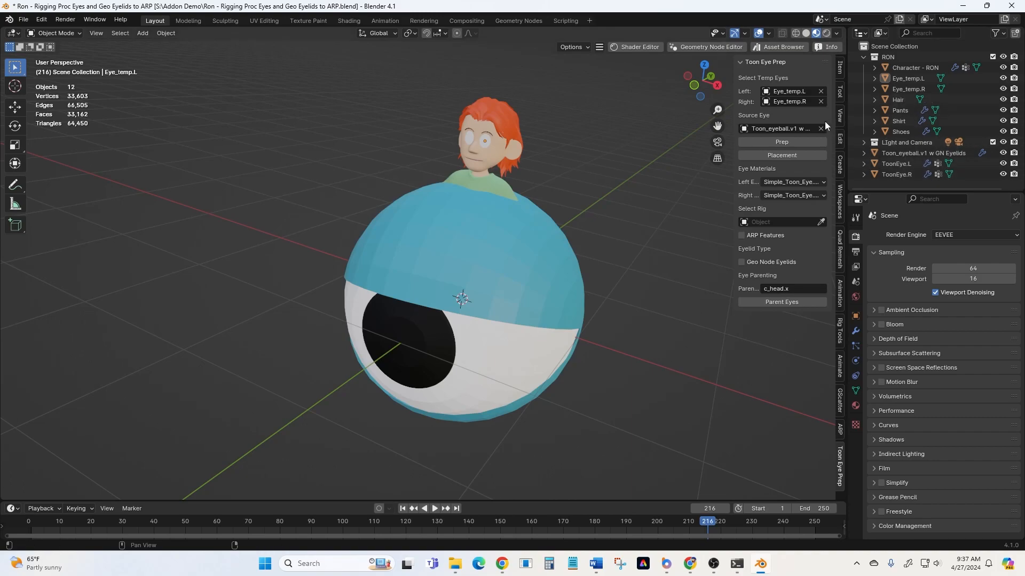
Run the Placement operation to put the toon eyes in the temp eyes' positions, and enable ARP Features
{"action": "left_click", "coordinate": [792, 155]}
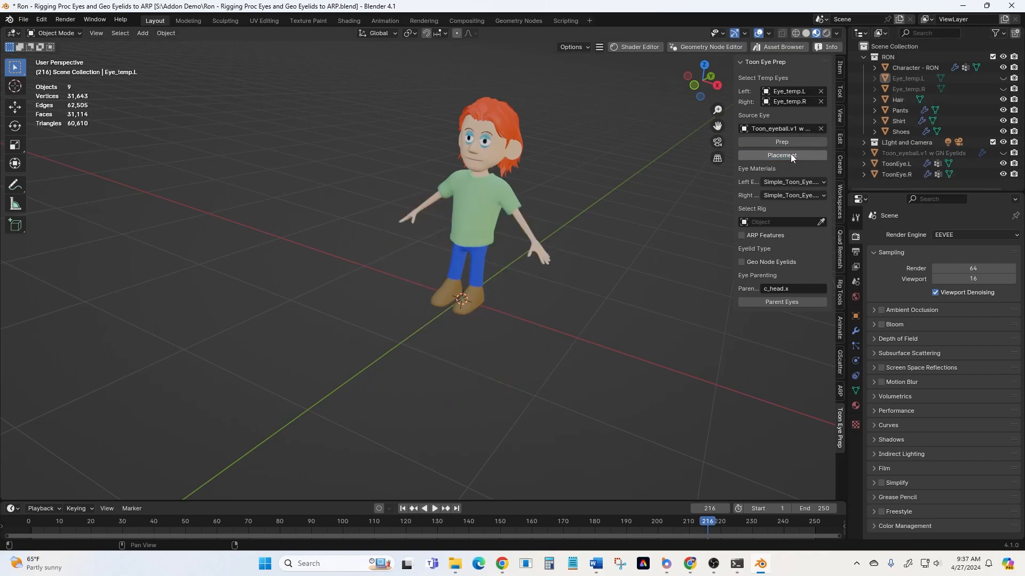
{"action": "middle_click_drag", "start_coordinate": [567, 214], "coordinate": [553, 212]}
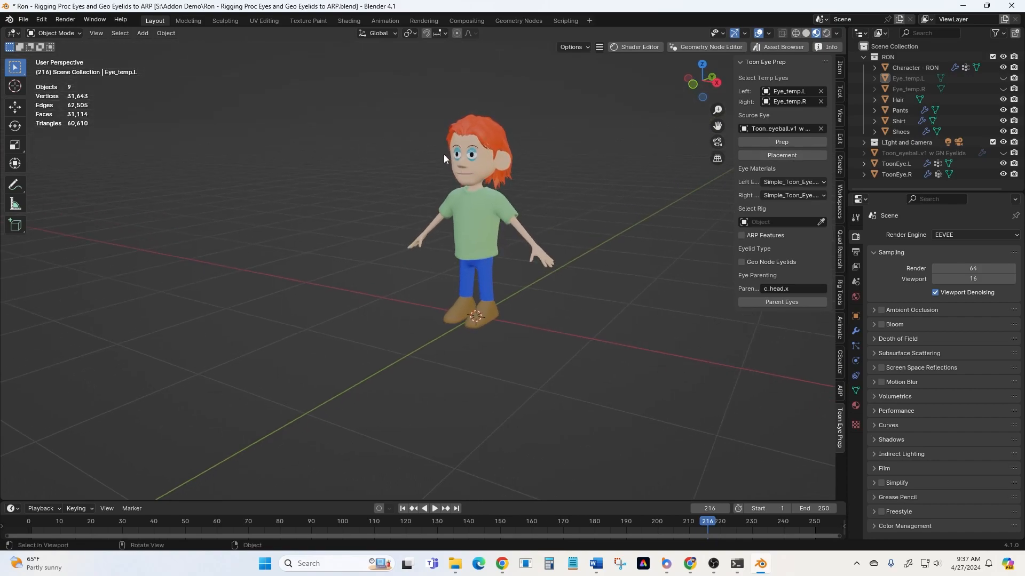
{"action": "scroll", "coordinate": [434, 150], "scroll_direction": "up", "scroll_amount": 4}
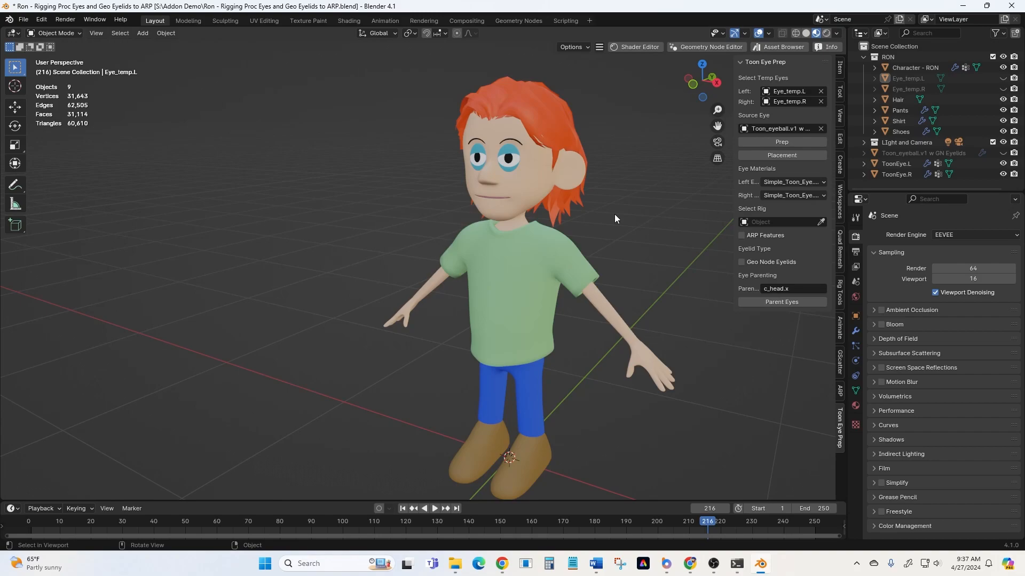
{"action": "left_click", "coordinate": [743, 236]}
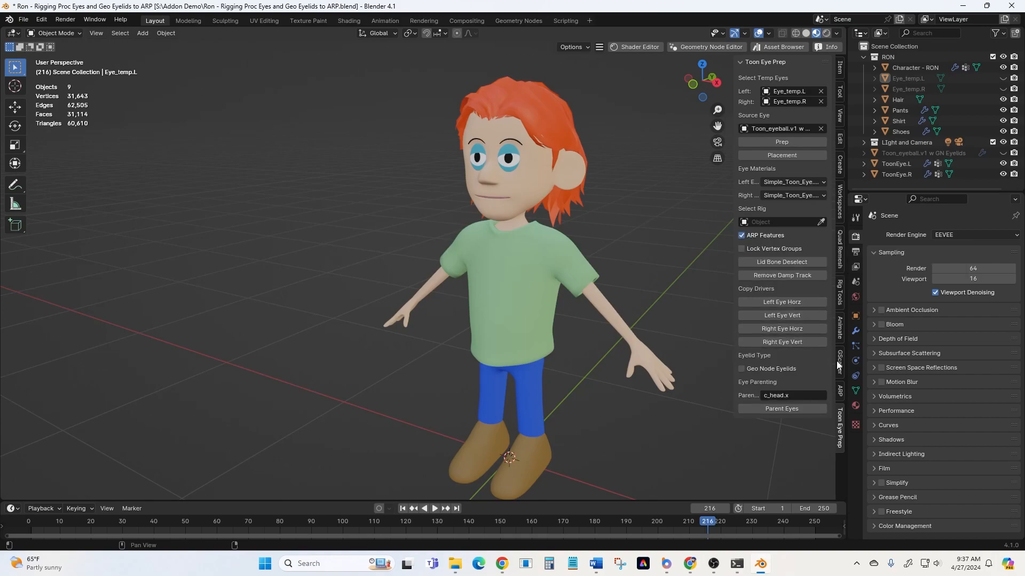
Load the Character - RON body mesh into Auto-Rig Pro: Smart from the front view, using the Full Body option
{"action": "left_click", "coordinate": [841, 392]}
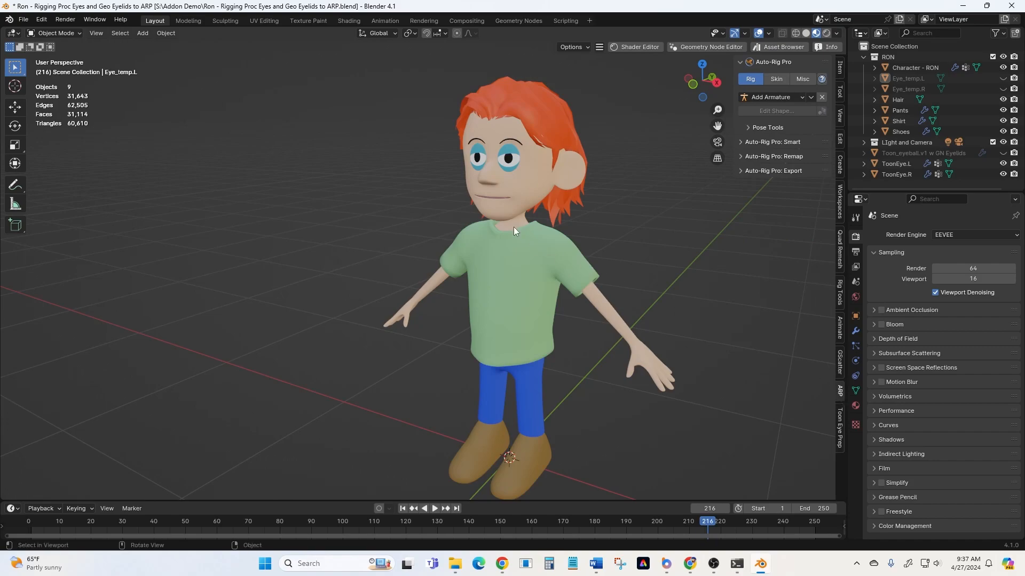
{"action": "left_click", "coordinate": [611, 313]}
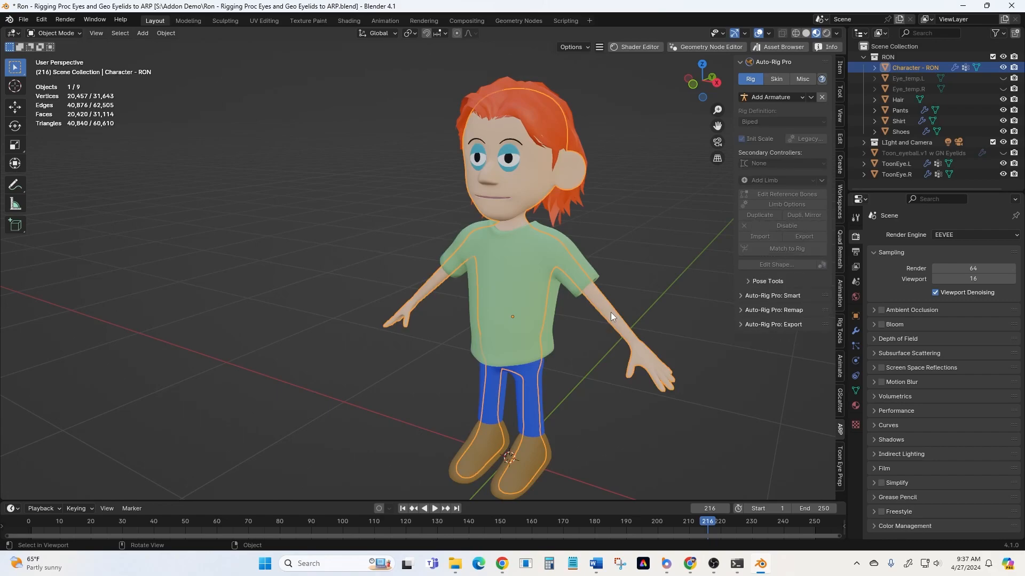
{"action": "left_click", "coordinate": [739, 296]}
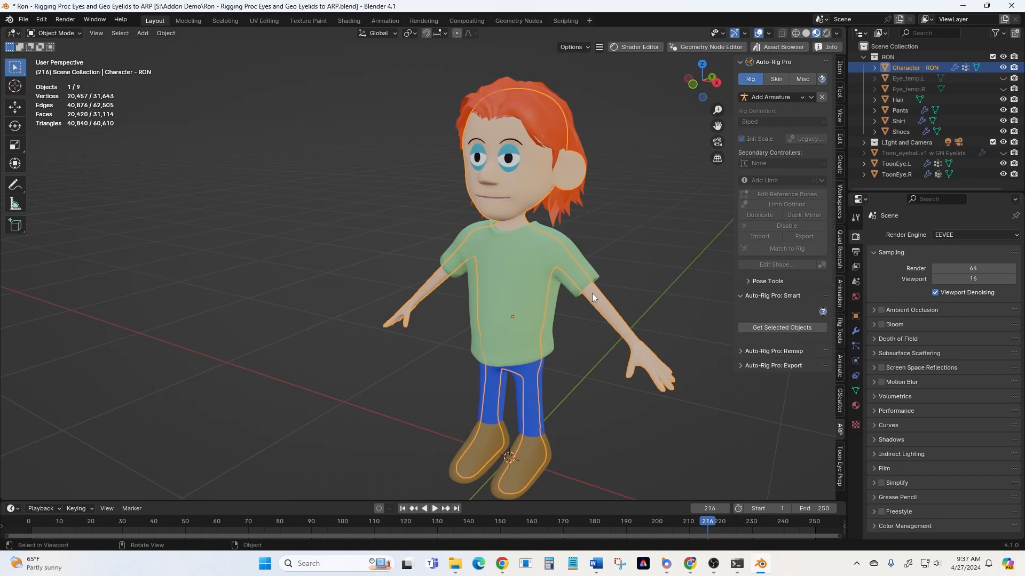
{"action": "key", "text": "KP_1"}
{"action": "middle_click_drag", "start_coordinate": [591, 293], "coordinate": [505, 327], "text": "shift"}
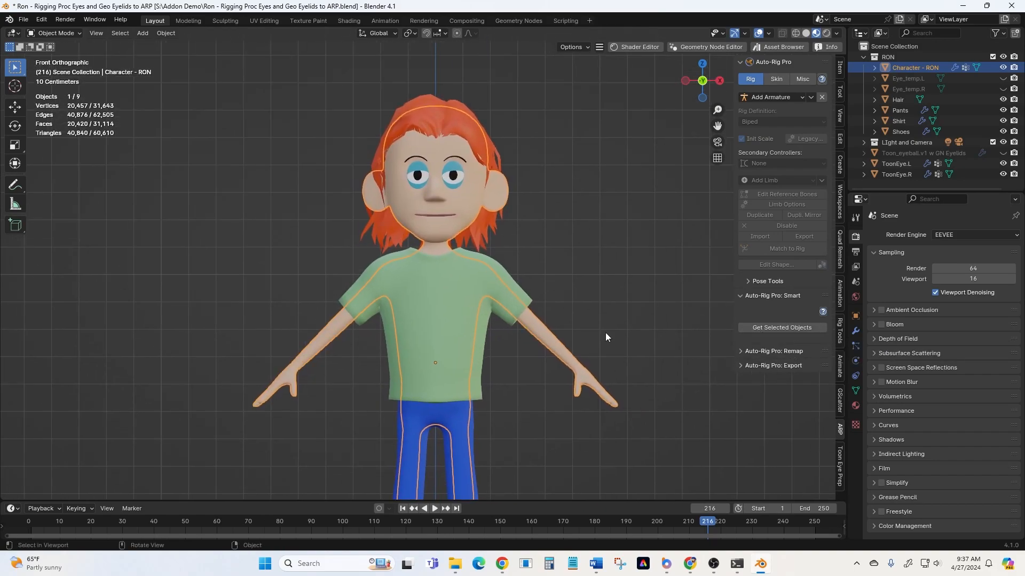
{"action": "left_click", "coordinate": [761, 327]}
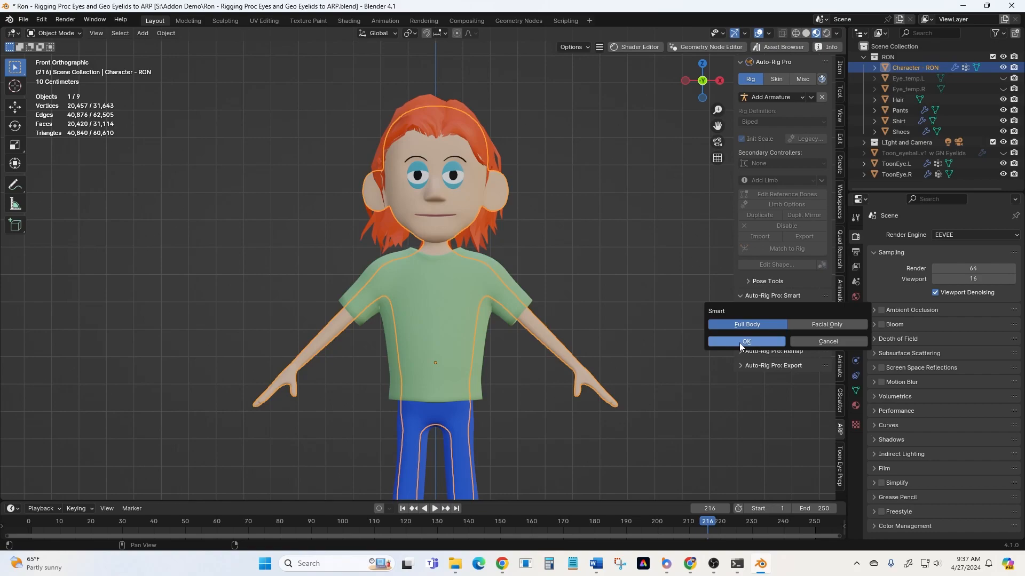
{"action": "left_click", "coordinate": [740, 343]}
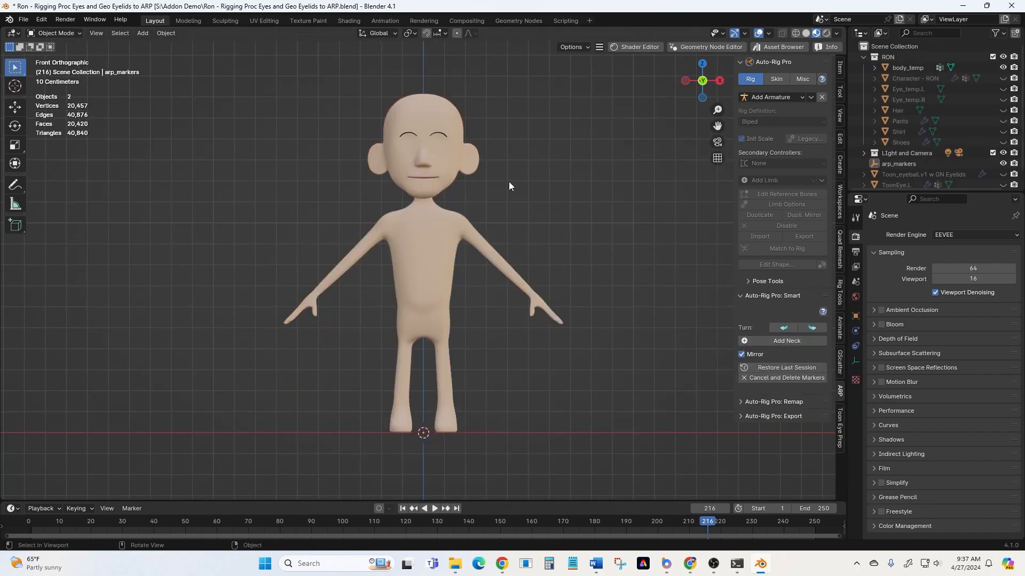
Place the Smart rig's neck marker at mid-neck and the chin marker at the bottom of the chin
{"action": "scroll", "coordinate": [421, 180], "scroll_direction": "up", "scroll_amount": 4}
{"action": "scroll", "coordinate": [421, 179], "scroll_direction": "up", "scroll_amount": 1}
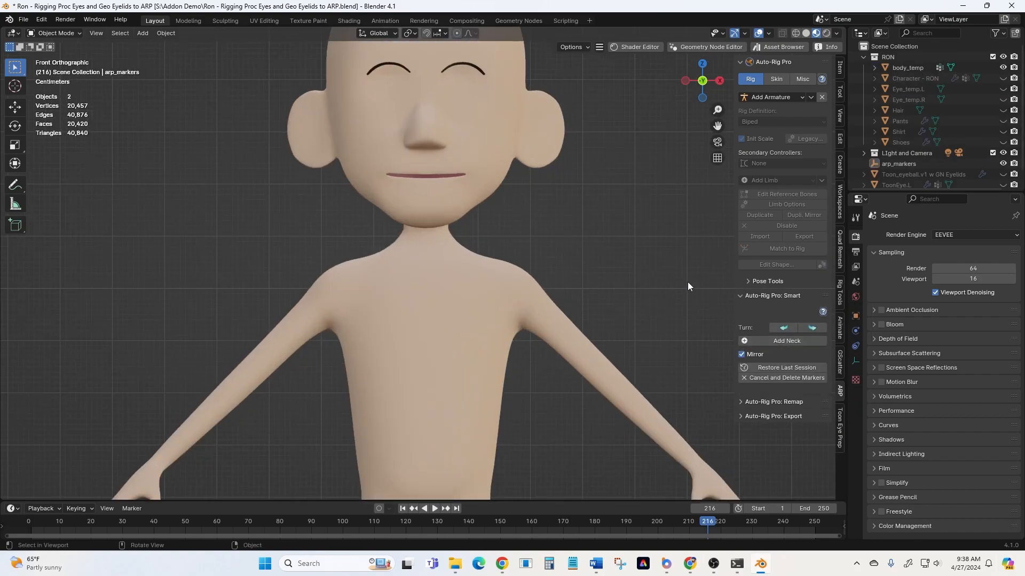
{"action": "left_click", "coordinate": [759, 340]}
{"action": "left_click", "coordinate": [462, 267]}
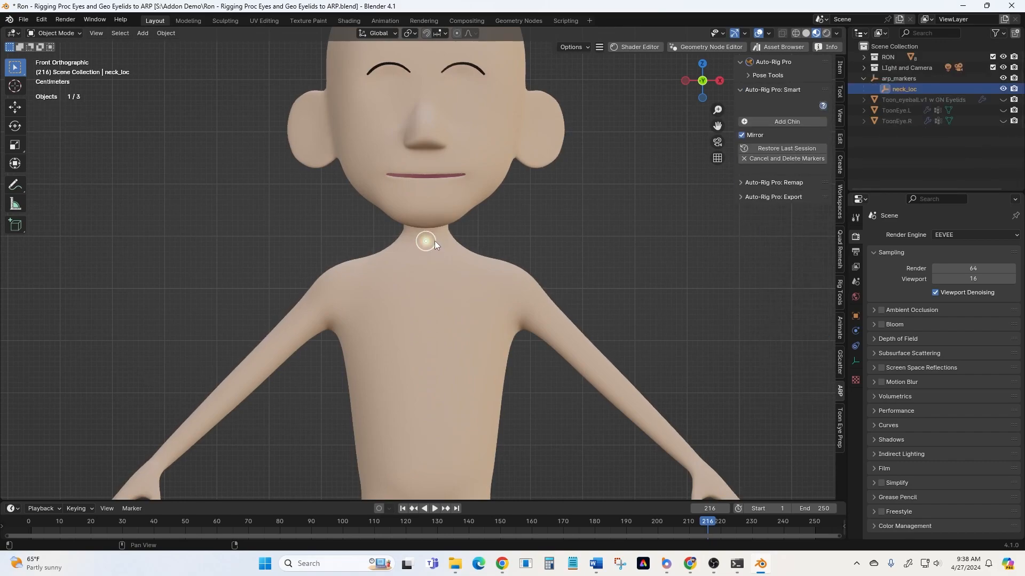
{"action": "left_click", "coordinate": [763, 120]}
{"action": "left_click", "coordinate": [462, 230]}
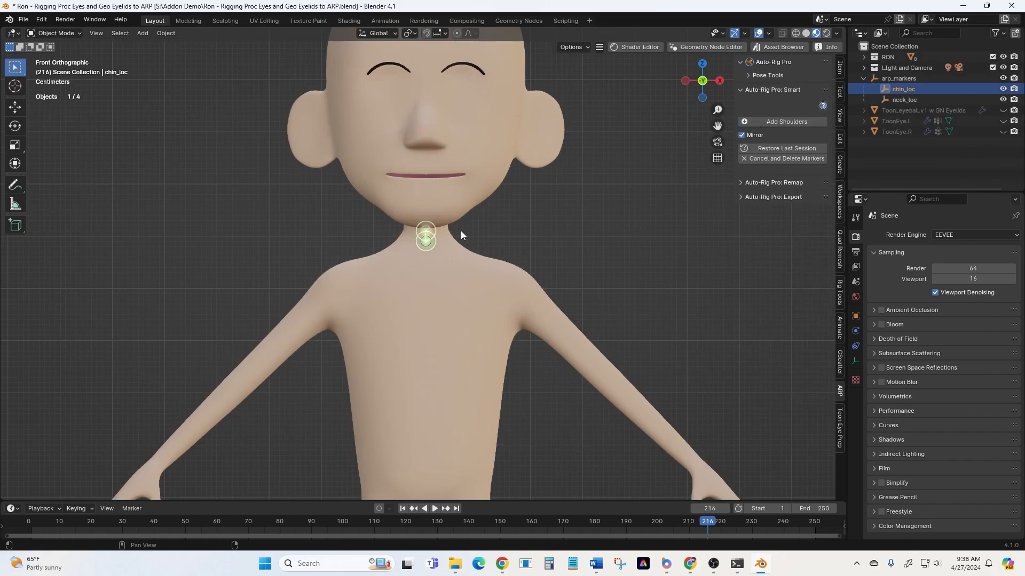
{"action": "left_click", "coordinate": [459, 212]}
Place the mirrored shoulder, wrist and ankle markers and the spine root marker on the body
{"action": "left_click", "coordinate": [766, 121]}
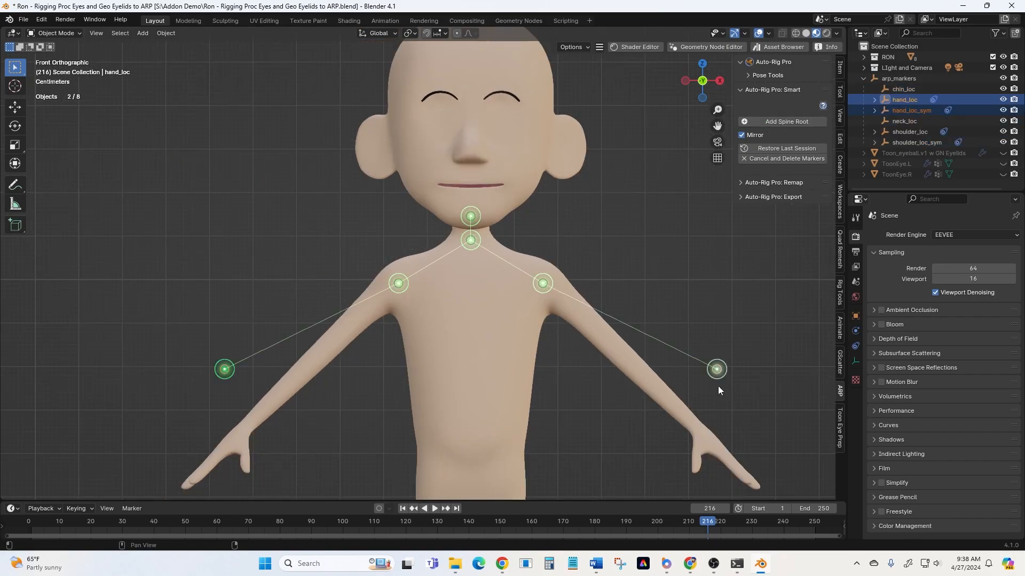
{"action": "scroll", "coordinate": [581, 357], "scroll_direction": "down", "scroll_amount": 2}
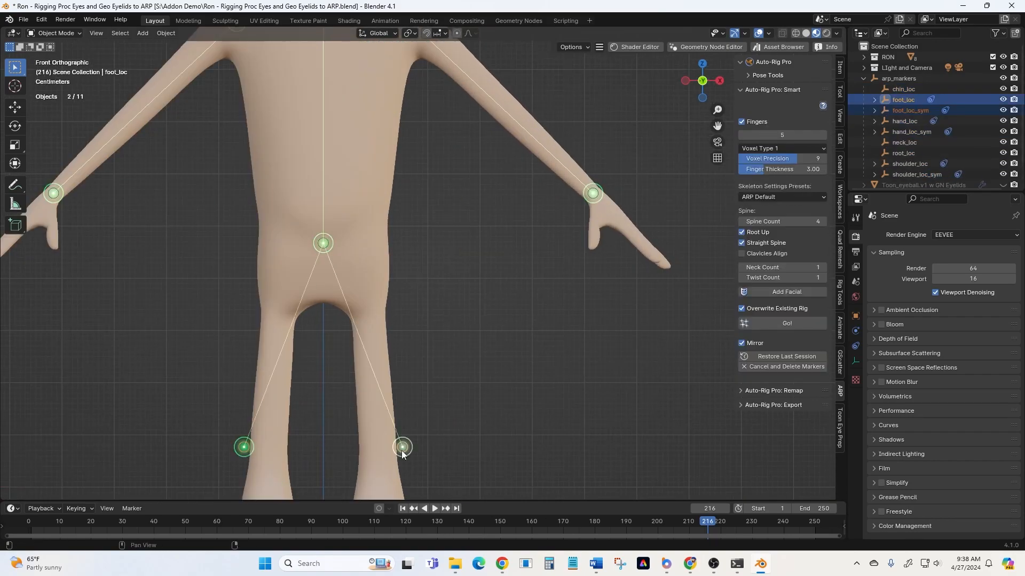
{"action": "scroll", "coordinate": [464, 400], "scroll_direction": "down", "scroll_amount": 3}
Add the facial markers and fit the eyebrow and eyelid markers around the eyes
{"action": "left_click", "coordinate": [775, 293]}
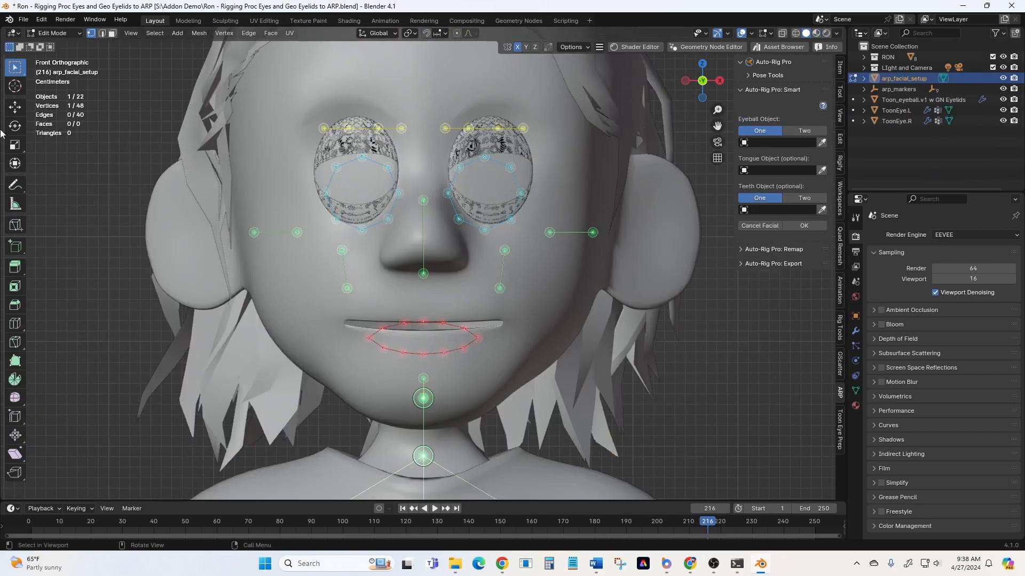
{"action": "left_click_drag", "start_coordinate": [16, 68], "coordinate": [45, 67]}
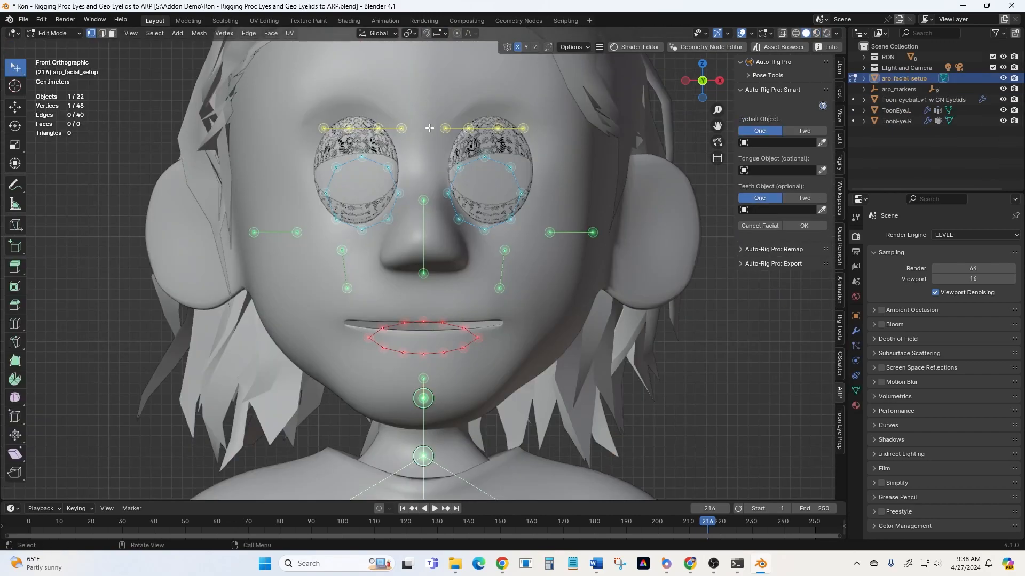
{"action": "left_click_drag", "start_coordinate": [469, 128], "coordinate": [528, 105]}
{"action": "left_click_drag", "start_coordinate": [485, 157], "coordinate": [492, 112]}
{"action": "left_click_drag", "start_coordinate": [511, 167], "coordinate": [528, 136]}
{"action": "left_click_drag", "start_coordinate": [459, 167], "coordinate": [456, 134]}
{"action": "left_click_drag", "start_coordinate": [522, 193], "coordinate": [538, 174]}
{"action": "left_click_drag", "start_coordinate": [448, 193], "coordinate": [446, 168]}
{"action": "left_click_drag", "start_coordinate": [514, 218], "coordinate": [528, 208]}
{"action": "left_click_drag", "start_coordinate": [485, 230], "coordinate": [498, 229]}
{"action": "left_click_drag", "start_coordinate": [459, 219], "coordinate": [456, 208]}
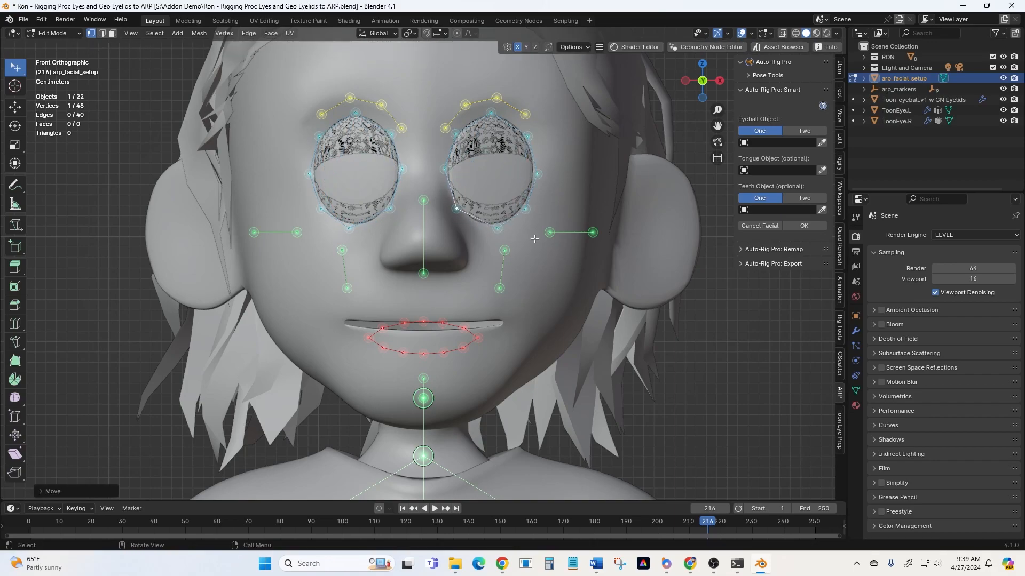
Move the ear markers onto the ears and the cheek markers outward onto the cheeks
{"action": "left_click_drag", "start_coordinate": [593, 232], "coordinate": [653, 173]}
{"action": "left_click_drag", "start_coordinate": [550, 232], "coordinate": [620, 258]}
{"action": "left_click_drag", "start_coordinate": [505, 250], "coordinate": [546, 258]}
{"action": "left_click_drag", "start_coordinate": [504, 290], "coordinate": [560, 320]}
{"action": "left_click_drag", "start_coordinate": [547, 258], "coordinate": [528, 253]}
Fit the lip markers around the mouth opening and move the nose markers up along the nose
{"action": "left_click_drag", "start_coordinate": [423, 322], "coordinate": [423, 311]}
{"action": "left_click_drag", "start_coordinate": [479, 338], "coordinate": [512, 320]}
{"action": "left_click_drag", "start_coordinate": [465, 328], "coordinate": [490, 316]}
{"action": "mouse_move", "coordinate": [464, 348]}
{"action": "left_mouse_down"}
{"action": "mouse_move", "coordinate": [492, 334]}
{"action": "mouse_move", "coordinate": [456, 337]}
{"action": "left_mouse_up"}
{"action": "left_click_drag", "start_coordinate": [423, 354], "coordinate": [424, 339]}
{"action": "left_click_drag", "start_coordinate": [423, 193], "coordinate": [422, 169]}
{"action": "left_click_drag", "start_coordinate": [423, 273], "coordinate": [424, 244]}
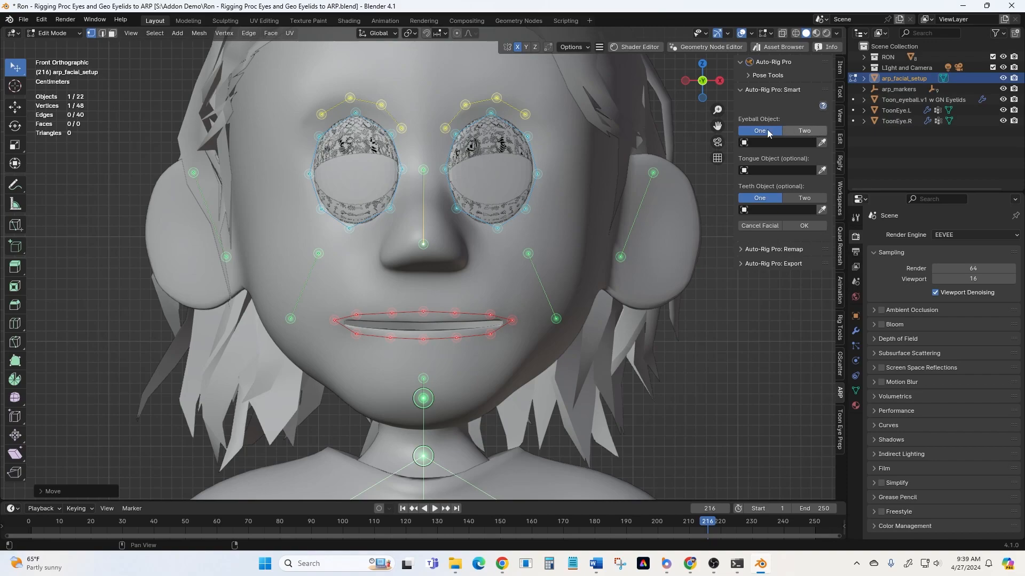
Set the facial setup to two eyeball objects and assign ToonEye.L as the left eyeball
{"action": "left_click", "coordinate": [799, 131]}
{"action": "left_click", "coordinate": [822, 154]}
{"action": "left_click", "coordinate": [627, 169]}
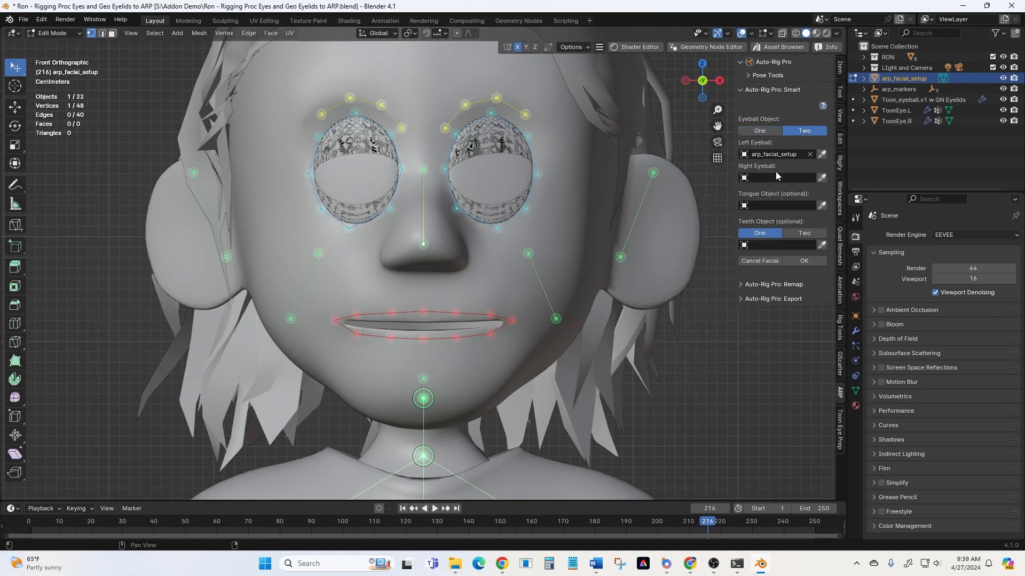
{"action": "left_click", "coordinate": [775, 155]}
{"action": "type", "text": "Toon"}
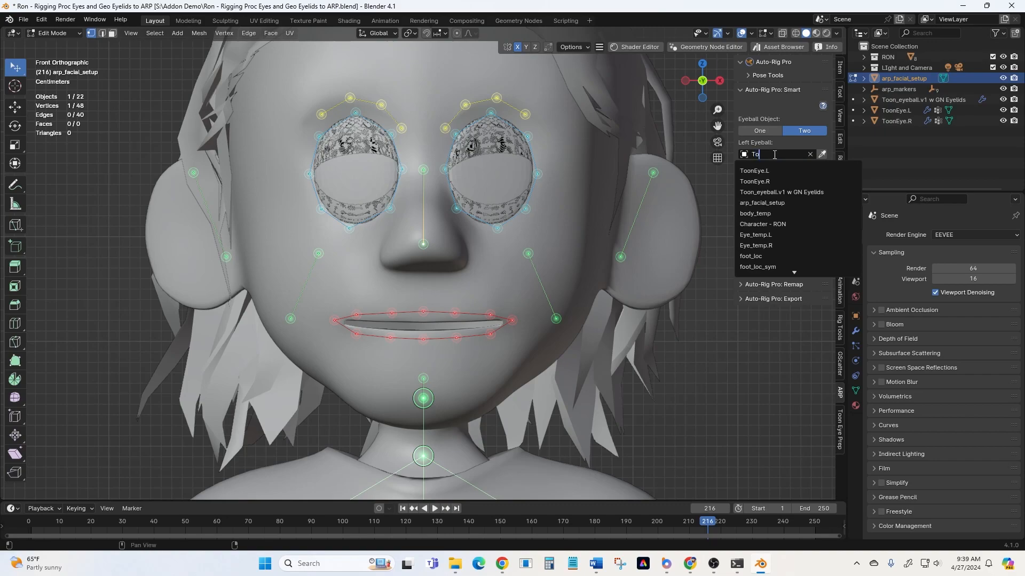
{"action": "left_click", "coordinate": [765, 171]}
Assign ToonEye.R as the right eyeball and confirm the facial setup
{"action": "left_click", "coordinate": [768, 177]}
{"action": "type", "text": "toon"}
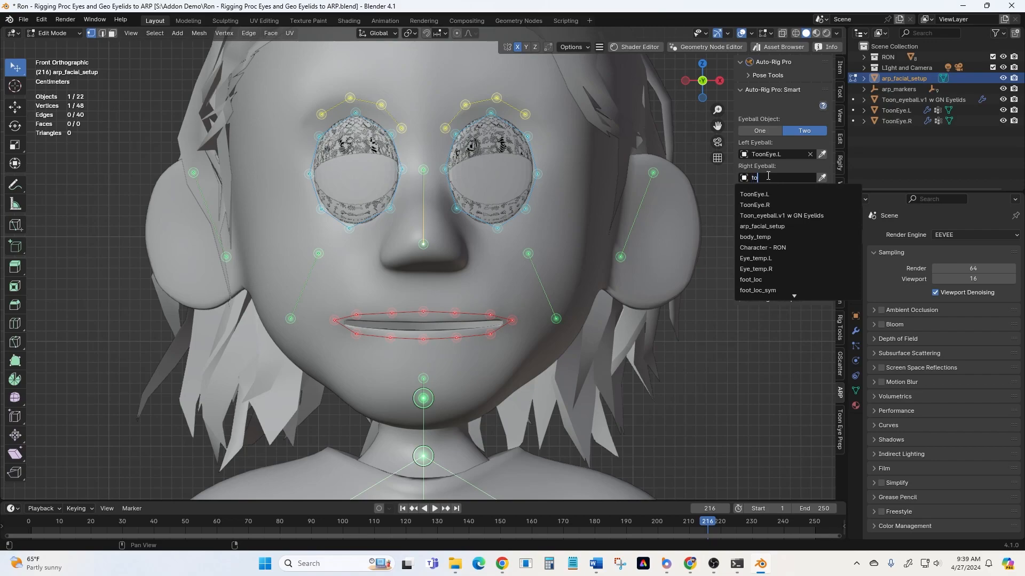
{"action": "left_click", "coordinate": [764, 206]}
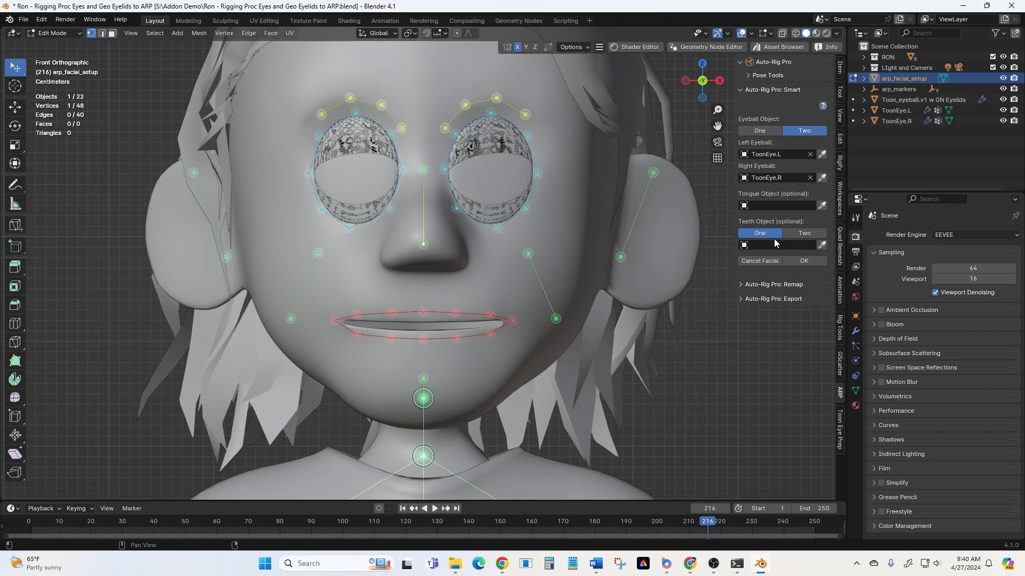
{"action": "left_click", "coordinate": [797, 260]}
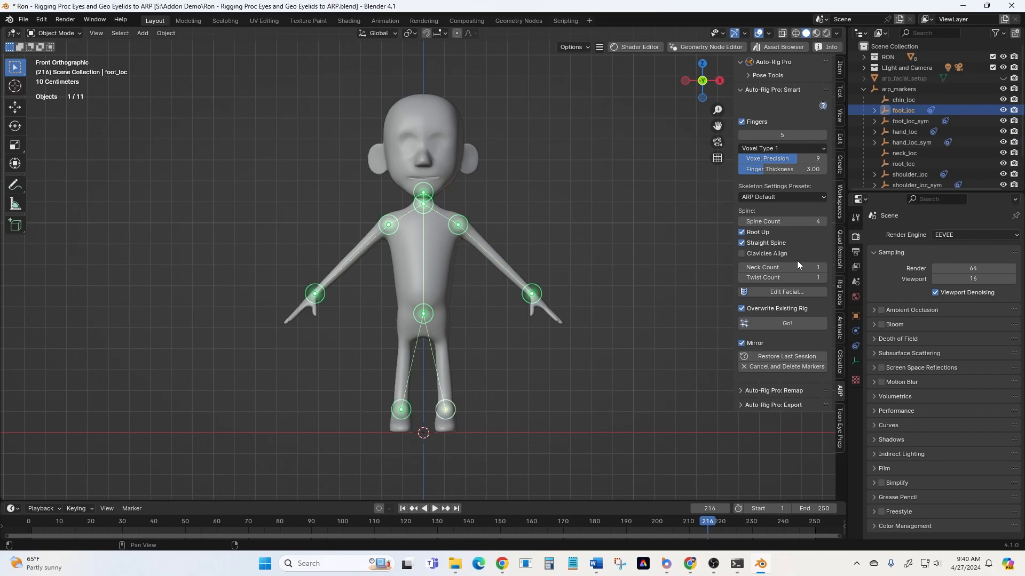
Generate the reference bones from the Smart markers and check their placement on the face
{"action": "left_click", "coordinate": [772, 322]}
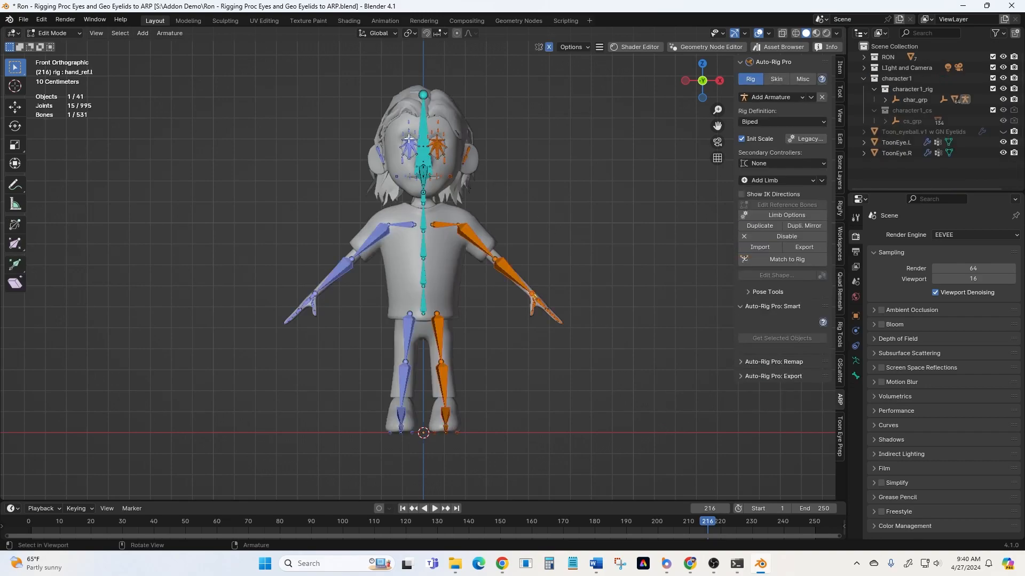
{"action": "scroll", "coordinate": [415, 147], "scroll_direction": "up", "scroll_amount": 5}
{"action": "scroll", "coordinate": [419, 150], "scroll_direction": "up", "scroll_amount": 3}
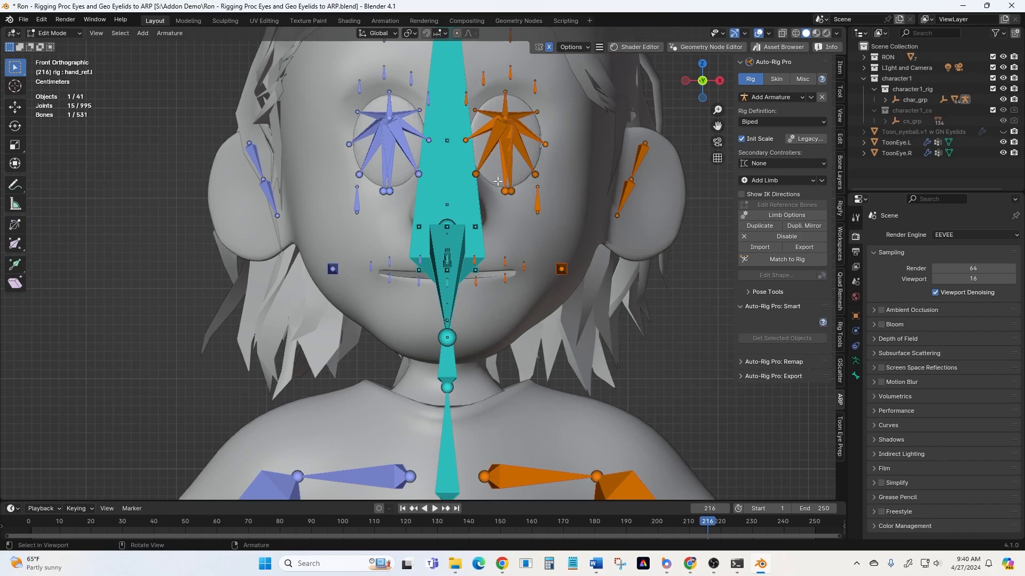
{"action": "scroll", "coordinate": [498, 182], "scroll_direction": "down", "scroll_amount": 4}
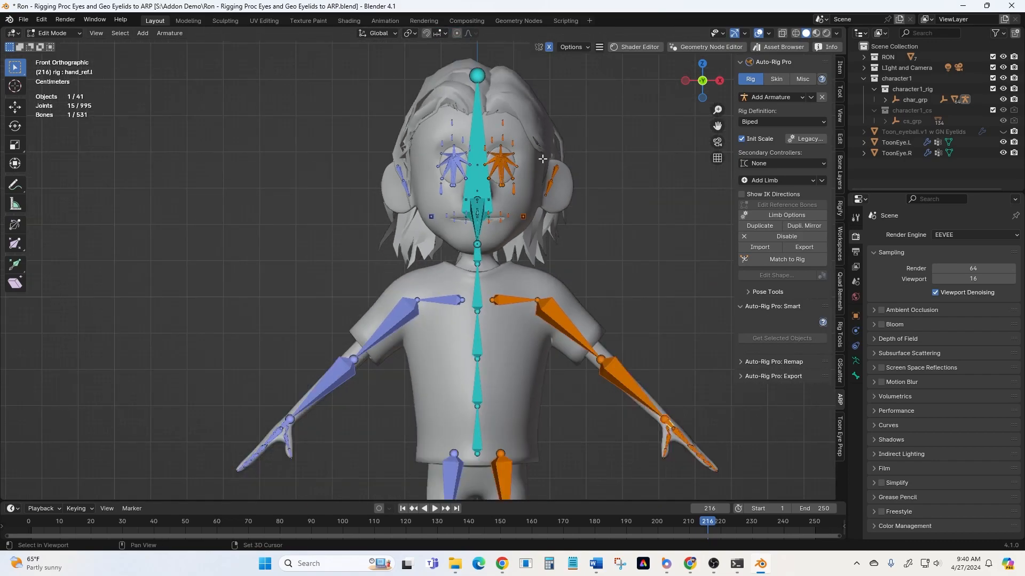
{"action": "middle_click_drag", "start_coordinate": [542, 158], "coordinate": [505, 187], "text": "shift"}
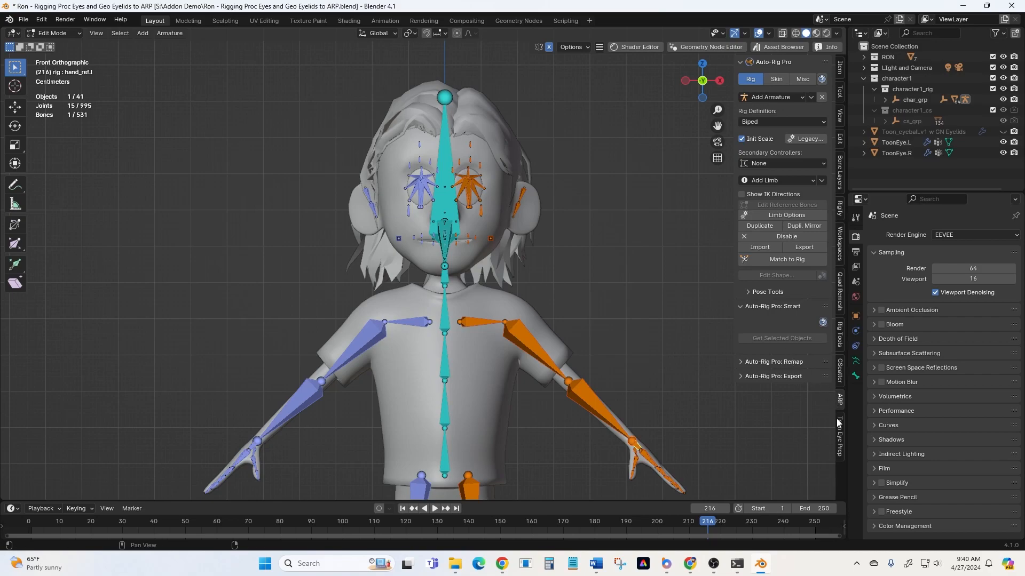
Run Match to Rig to build the control rig and check the facial controllers around the eyes
{"action": "left_click", "coordinate": [776, 260]}
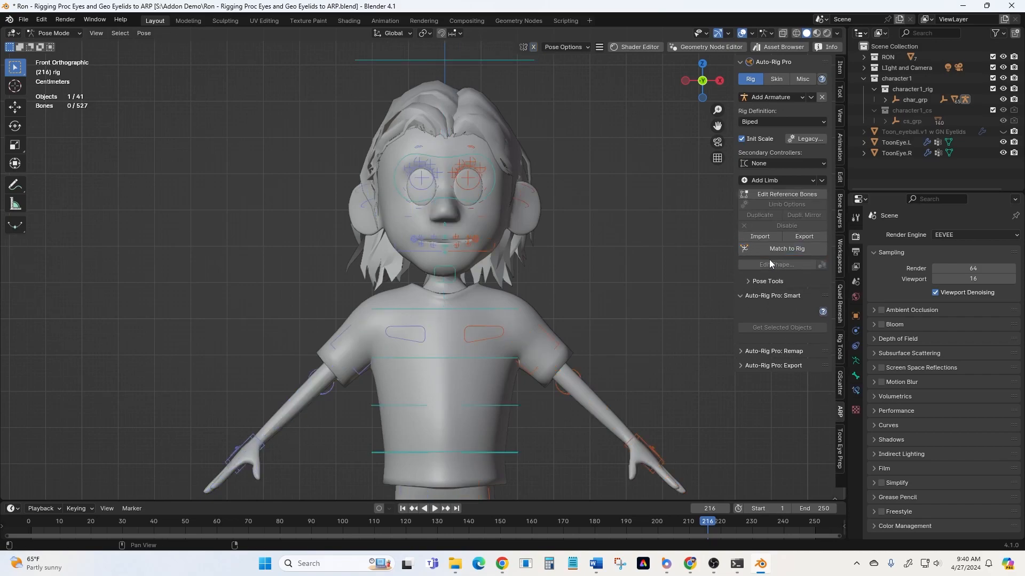
{"action": "middle_click_drag", "start_coordinate": [611, 254], "coordinate": [575, 255]}
{"action": "scroll", "coordinate": [501, 199], "scroll_direction": "up", "scroll_amount": 4}
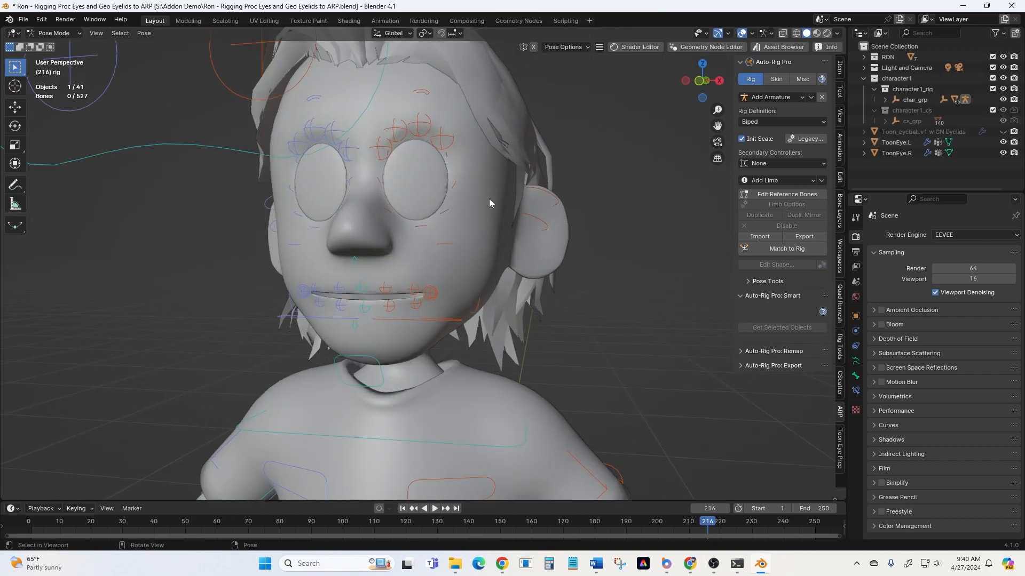
{"action": "scroll", "coordinate": [490, 244], "scroll_direction": "down", "scroll_amount": 4}
{"action": "scroll", "coordinate": [489, 244], "scroll_direction": "up", "scroll_amount": 3}
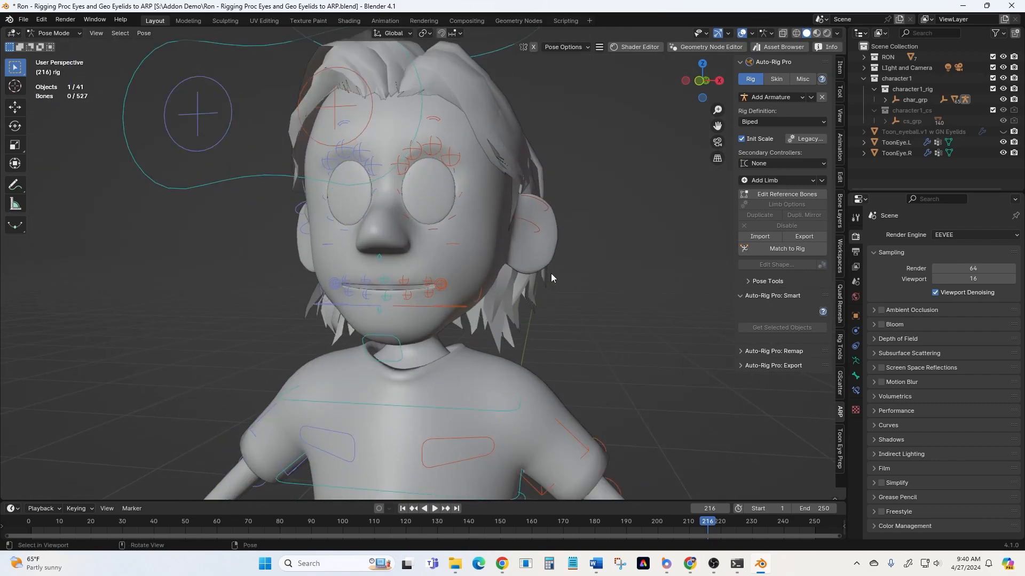
Assign the generated rig in Toon Eye Prep, with vertex groups locked, and run Lid Bone Deselect
{"action": "left_click", "coordinate": [840, 452]}
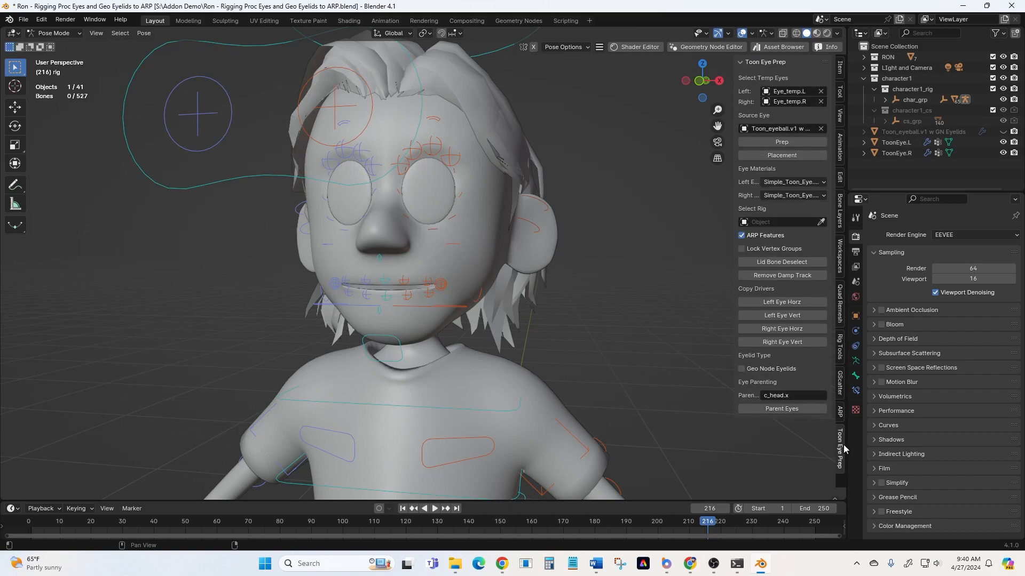
{"action": "left_click", "coordinate": [821, 222]}
{"action": "left_click", "coordinate": [197, 185]}
{"action": "left_click", "coordinate": [767, 262]}
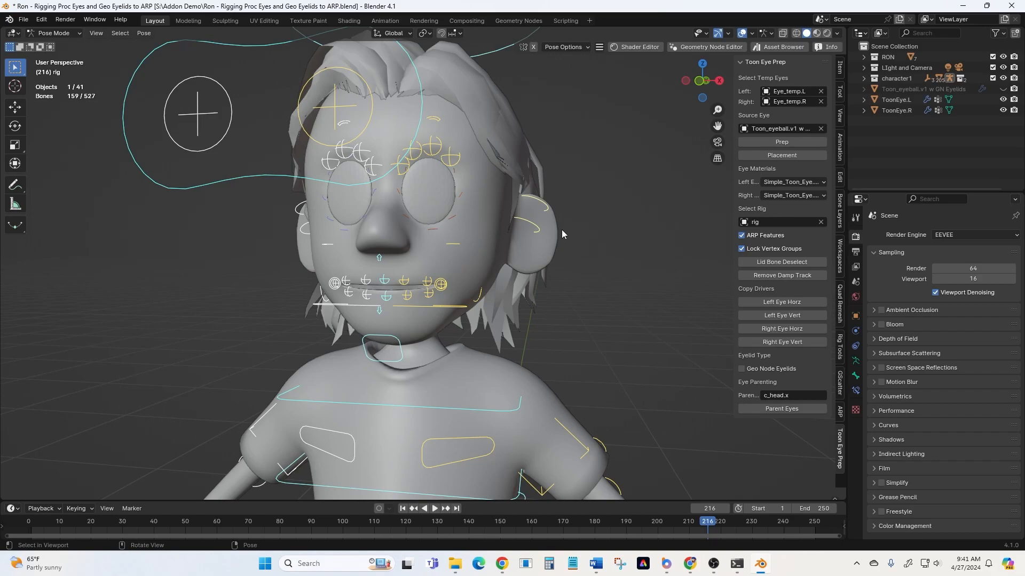
Limit Auto-Rig Pro skin binding to selected bones only and put the rig in Object Mode
{"action": "left_click", "coordinate": [840, 411]}
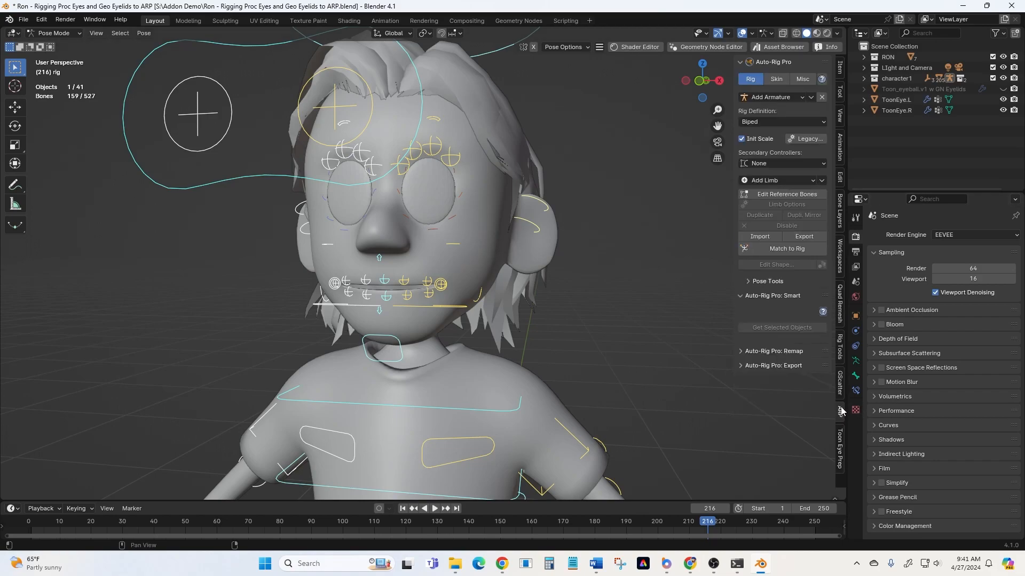
{"action": "scroll", "coordinate": [628, 280], "scroll_direction": "down", "scroll_amount": 1}
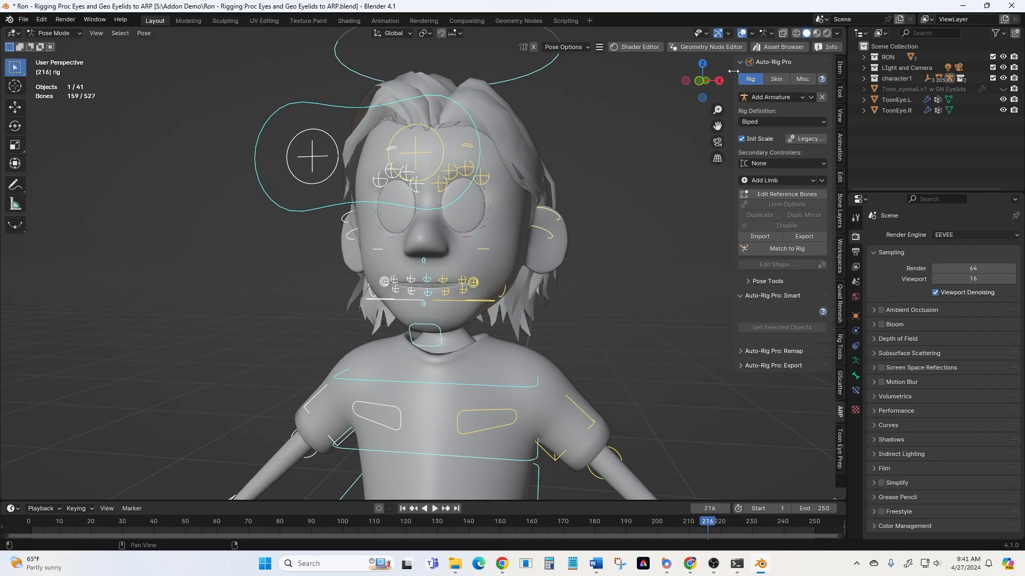
{"action": "left_click", "coordinate": [776, 79]}
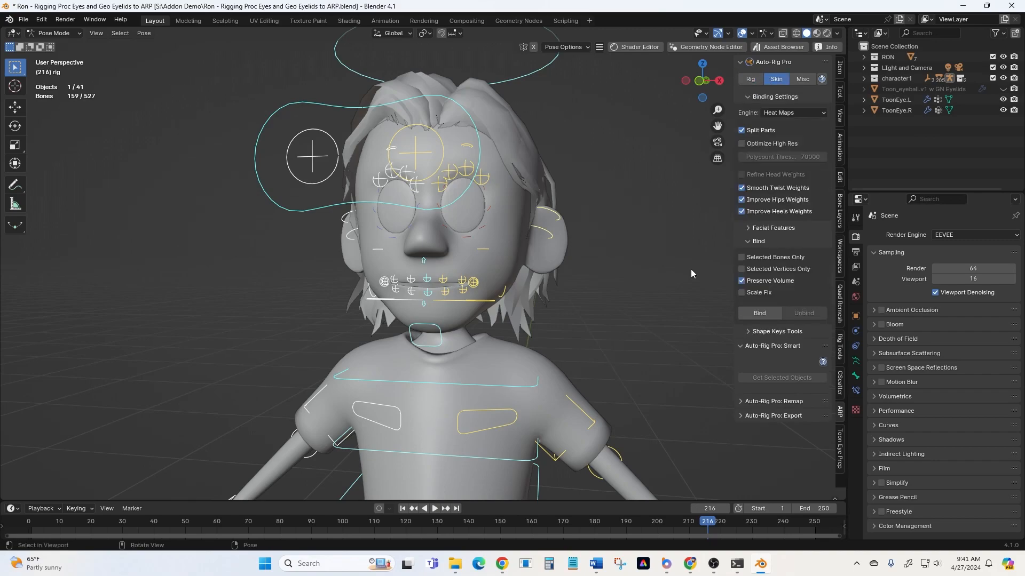
{"action": "left_click", "coordinate": [742, 258]}
{"action": "key", "text": "ctrl+Tab"}
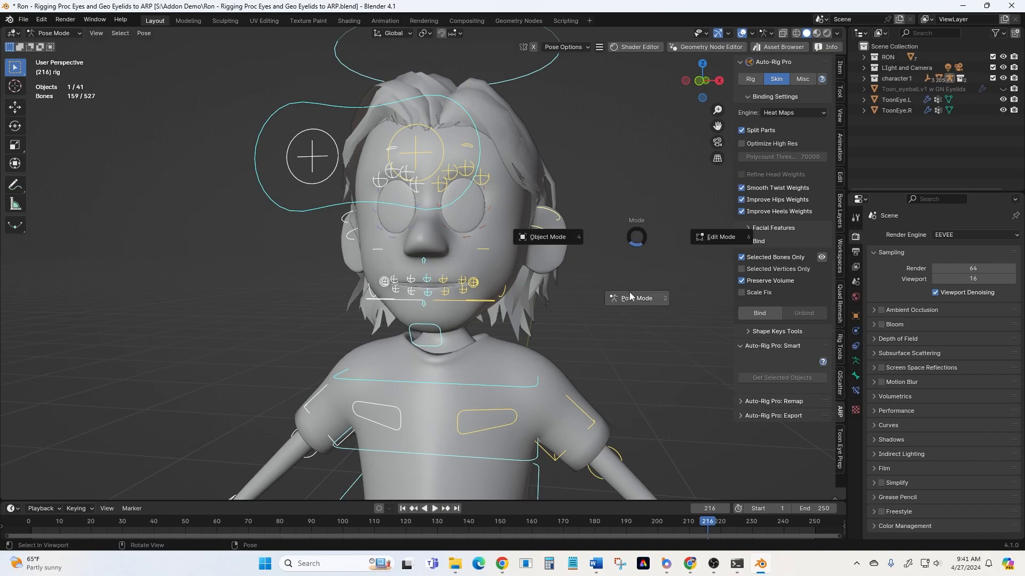
{"action": "left_click", "coordinate": [555, 237]}
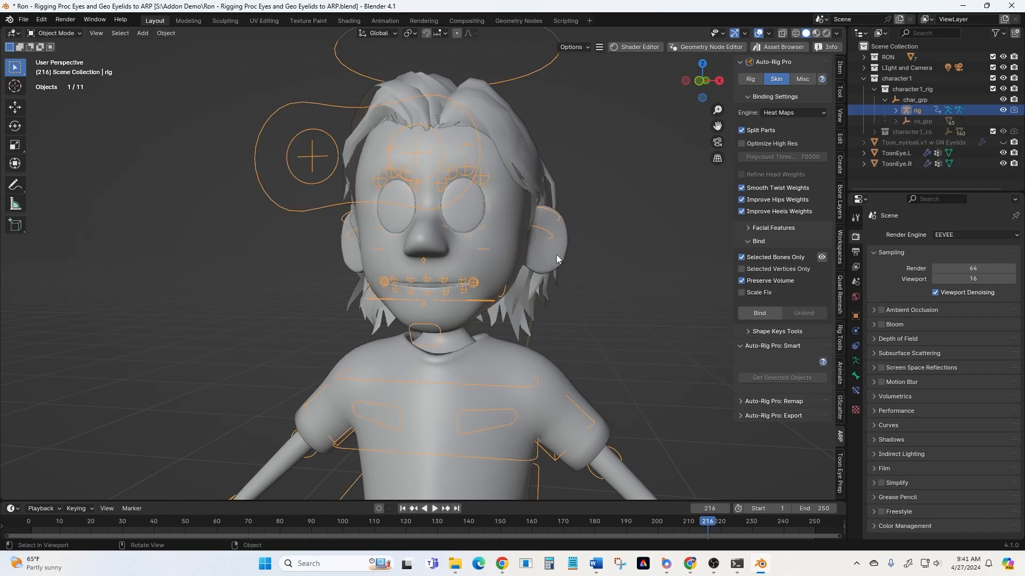
Select the Ron body mesh together with both toon eyes, the hair and the shirt
{"action": "left_click", "coordinate": [619, 481]}
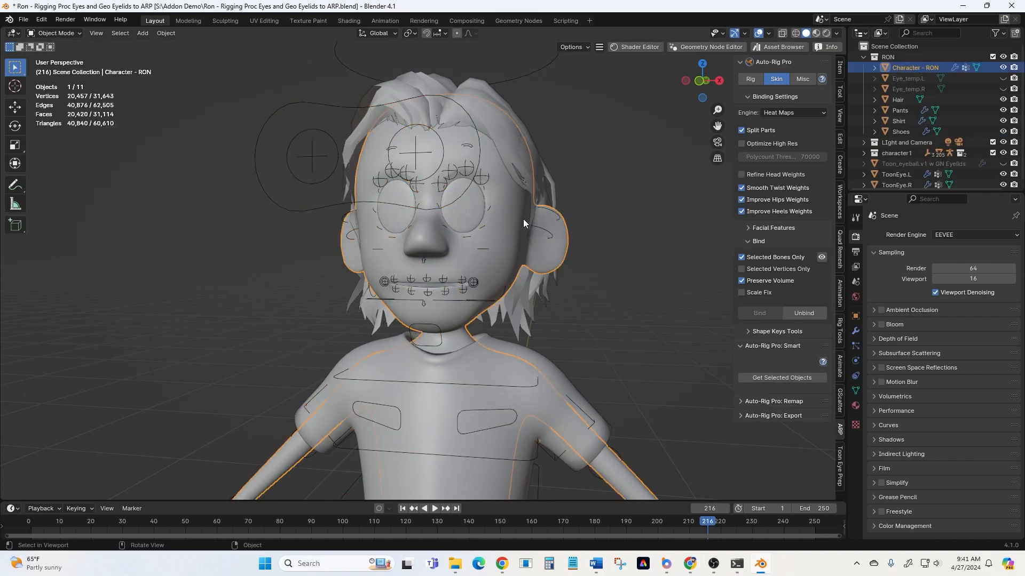
{"action": "left_click", "coordinate": [481, 213], "text": "shift"}
{"action": "left_click", "coordinate": [398, 216], "text": "shift"}
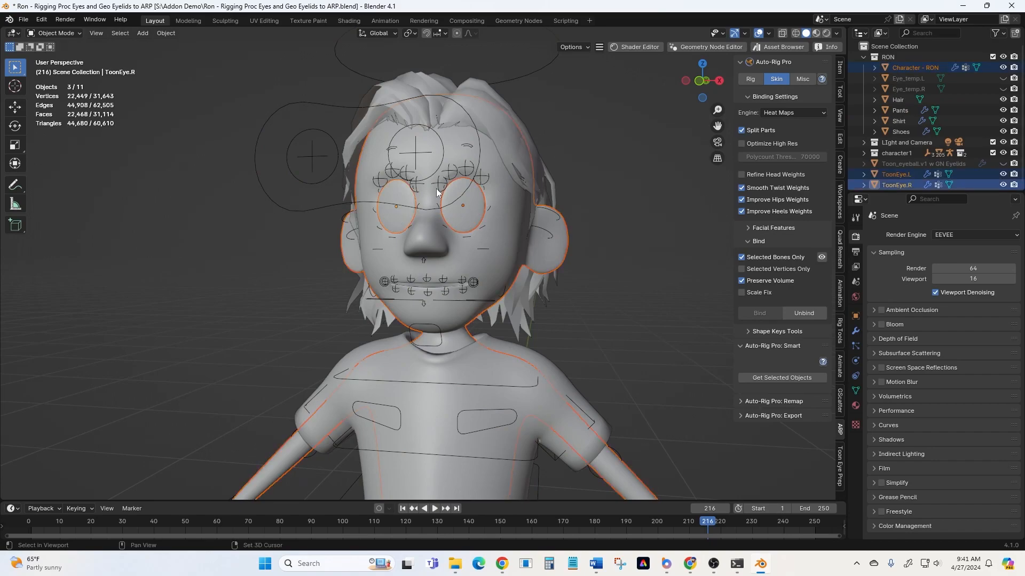
{"action": "left_click", "coordinate": [542, 181], "text": "shift"}
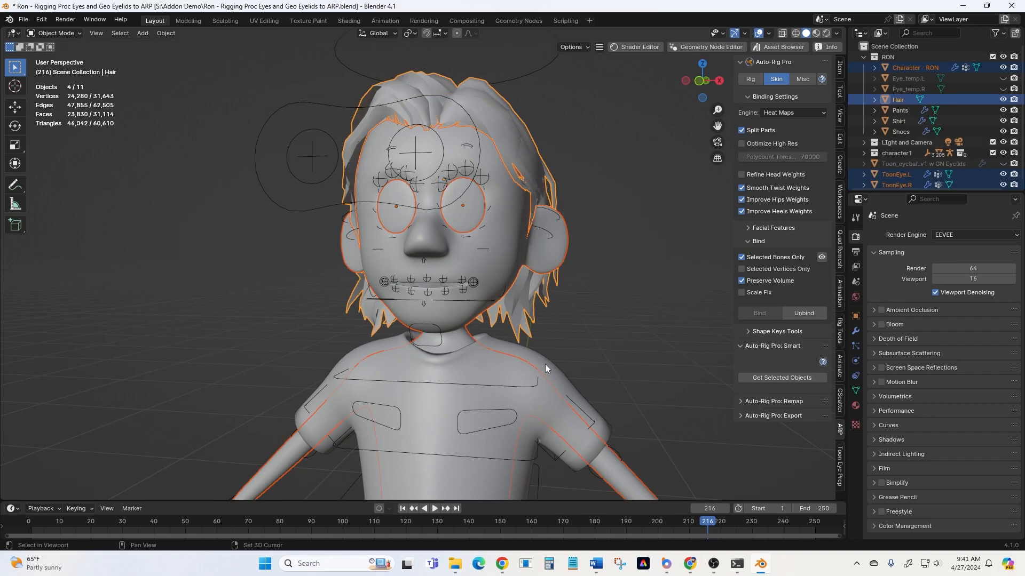
{"action": "left_click", "coordinate": [546, 364], "text": "shift"}
Add the pants, shoes and finally the rig to the selection, and bind the meshes to the rig
{"action": "middle_click_drag", "start_coordinate": [620, 376], "coordinate": [576, 115], "text": "shift"}
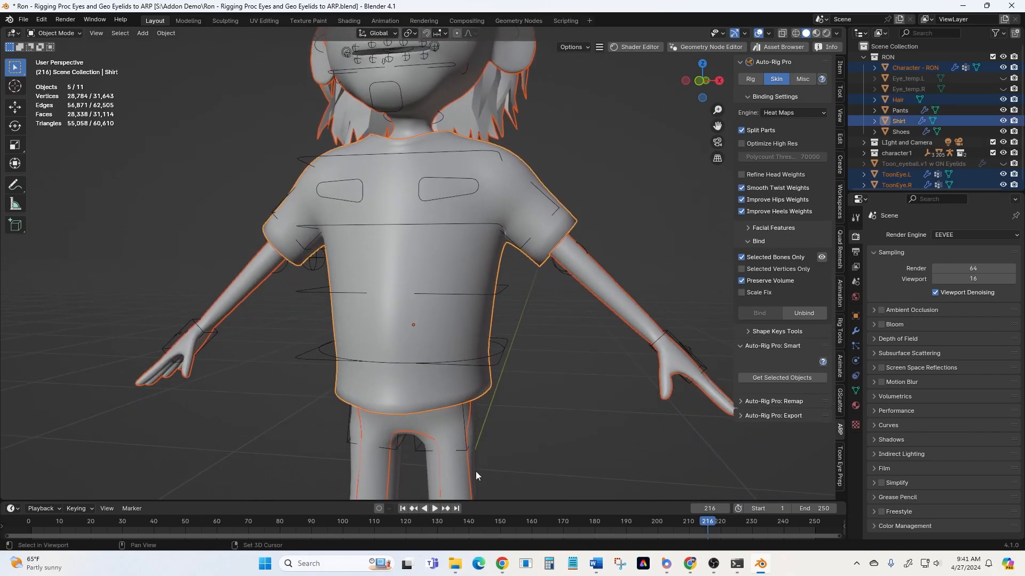
{"action": "left_click", "coordinate": [435, 476], "text": "shift"}
{"action": "mouse_move", "coordinate": [539, 477]}
{"action": "middle_mouse_down", "text": "shift"}
{"action": "mouse_move", "coordinate": [540, 465]}
{"action": "mouse_move", "coordinate": [550, 488]}
{"action": "middle_mouse_up", "text": "shift"}
{"action": "middle_click_drag", "start_coordinate": [541, 383], "coordinate": [556, 487], "text": "shift"}
{"action": "middle_click_drag", "start_coordinate": [607, 300], "coordinate": [617, 357], "text": "shift"}
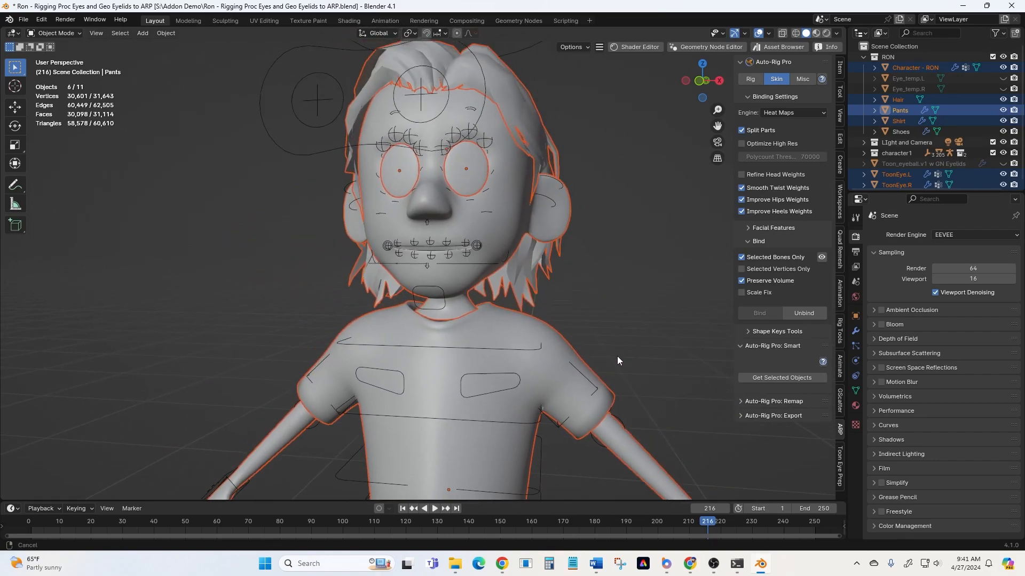
{"action": "left_click", "coordinate": [900, 132], "text": "ctrl"}
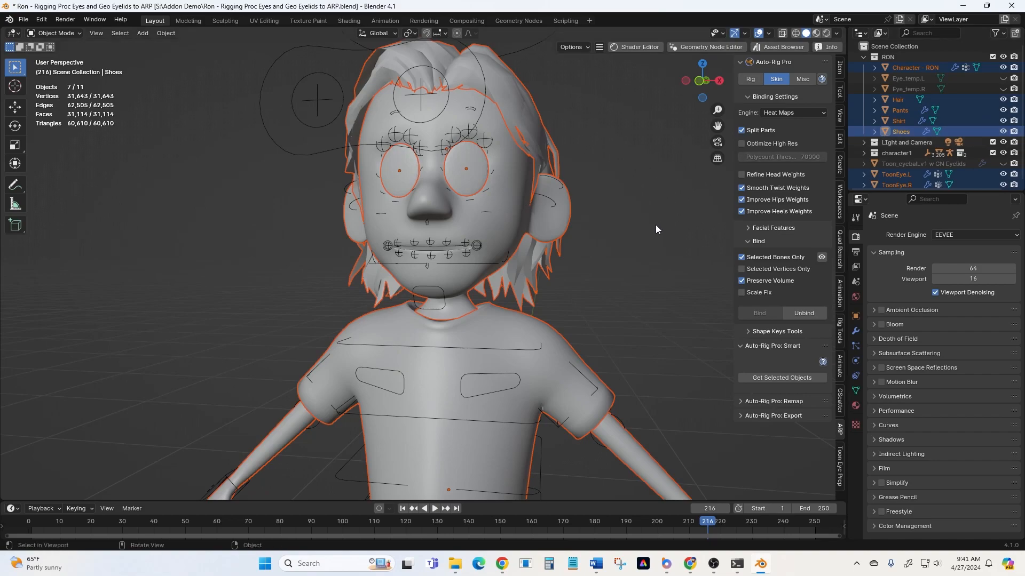
{"action": "scroll", "coordinate": [655, 229], "scroll_direction": "down", "scroll_amount": 1}
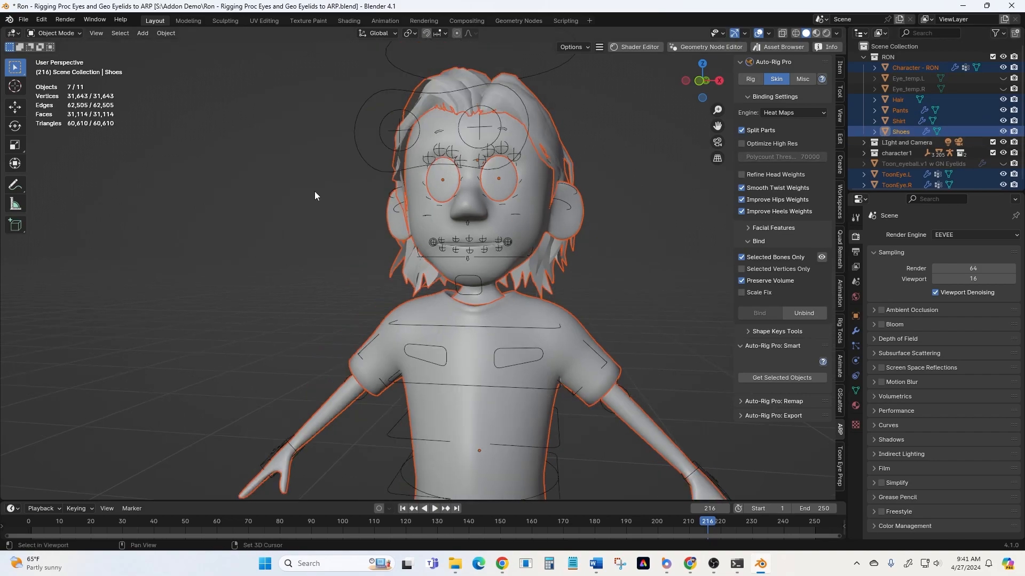
{"action": "left_click", "coordinate": [360, 153], "text": "shift"}
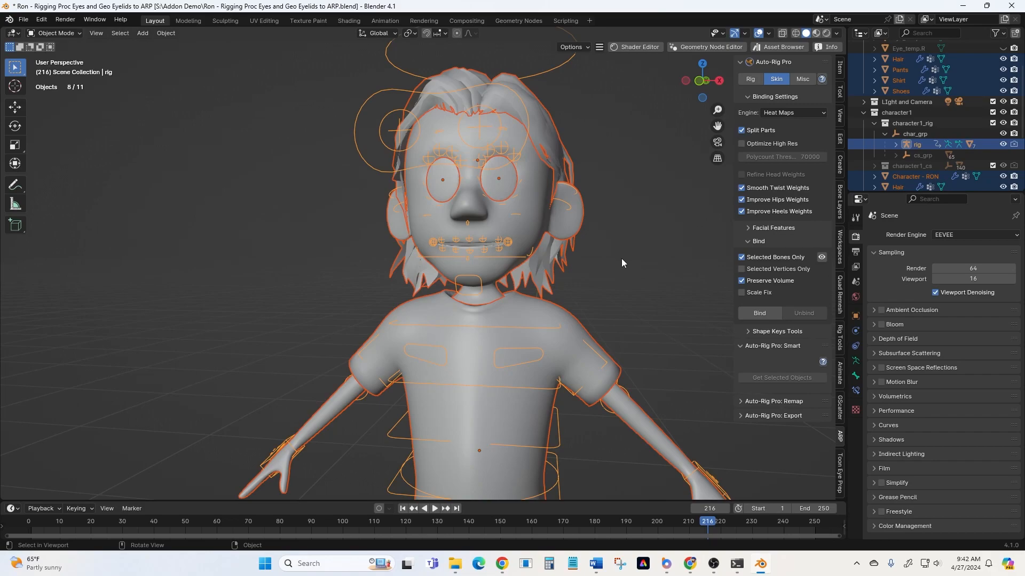
Put the rig alone in Pose Mode and test the binding by moving the jaw controller, cancelling the move
{"action": "middle_click_drag", "start_coordinate": [622, 258], "coordinate": [360, 179]}
{"action": "left_click", "coordinate": [363, 191]}
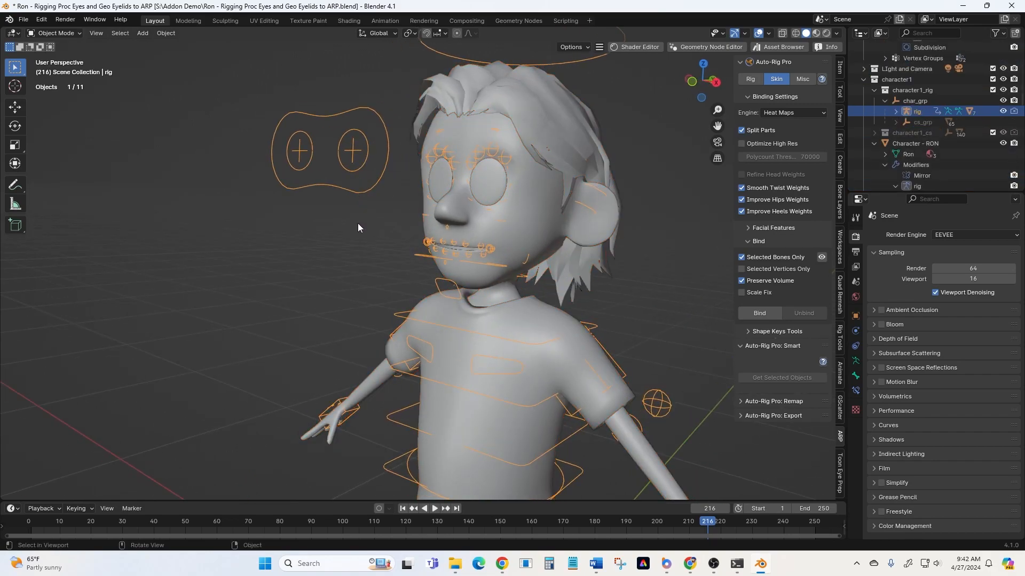
{"action": "key", "text": "ctrl+Tab"}
{"action": "left_click", "coordinate": [366, 269]}
{"action": "left_click", "coordinate": [443, 291]}
{"action": "key", "text": "g"}
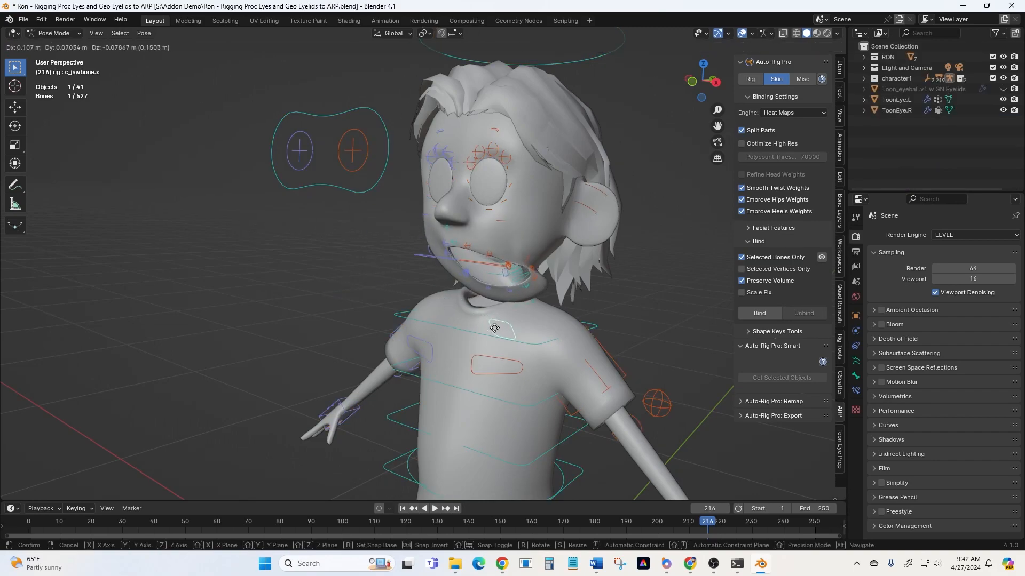
{"action": "right_click", "coordinate": [436, 320]}
{"action": "middle_click_drag", "start_coordinate": [667, 327], "coordinate": [680, 334]}
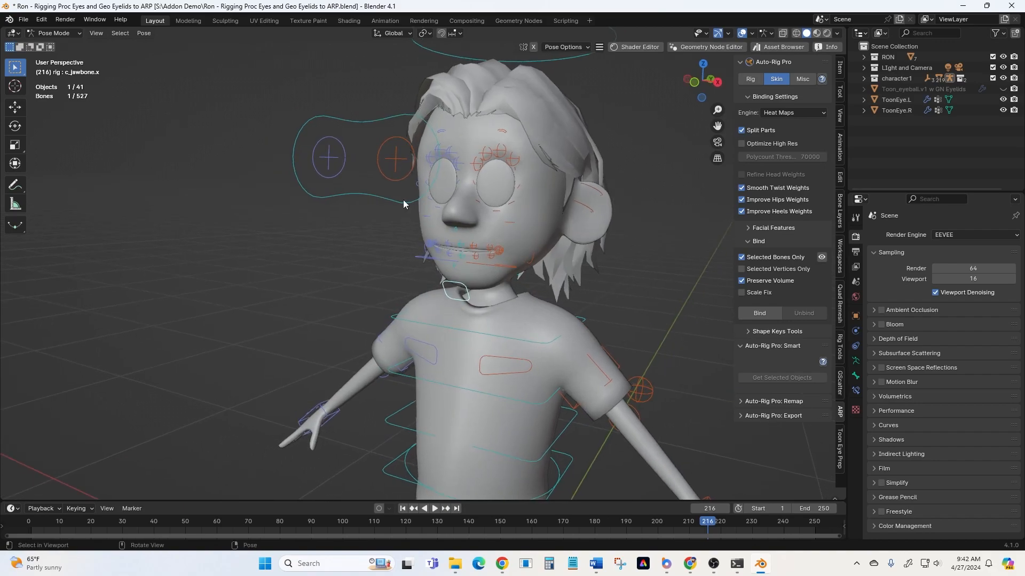
Switch the viewport shading to Material Preview and check the character's head and eyes
{"action": "left_click", "coordinate": [817, 33]}
{"action": "middle_click_drag", "start_coordinate": [605, 216], "coordinate": [600, 219]}
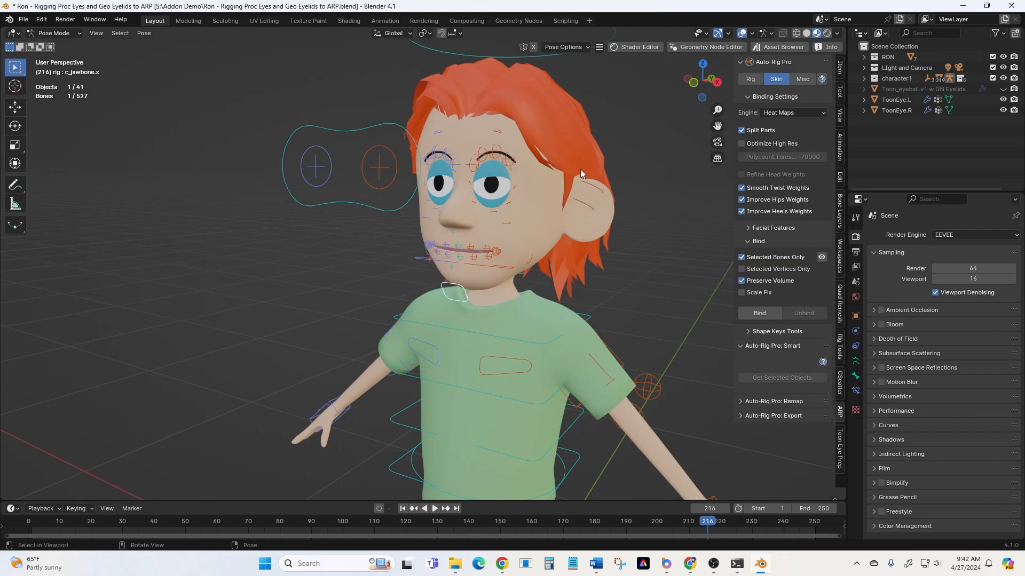
{"action": "middle_click_drag", "start_coordinate": [581, 169], "coordinate": [574, 144]}
{"action": "middle_click_drag", "start_coordinate": [618, 173], "coordinate": [559, 131]}
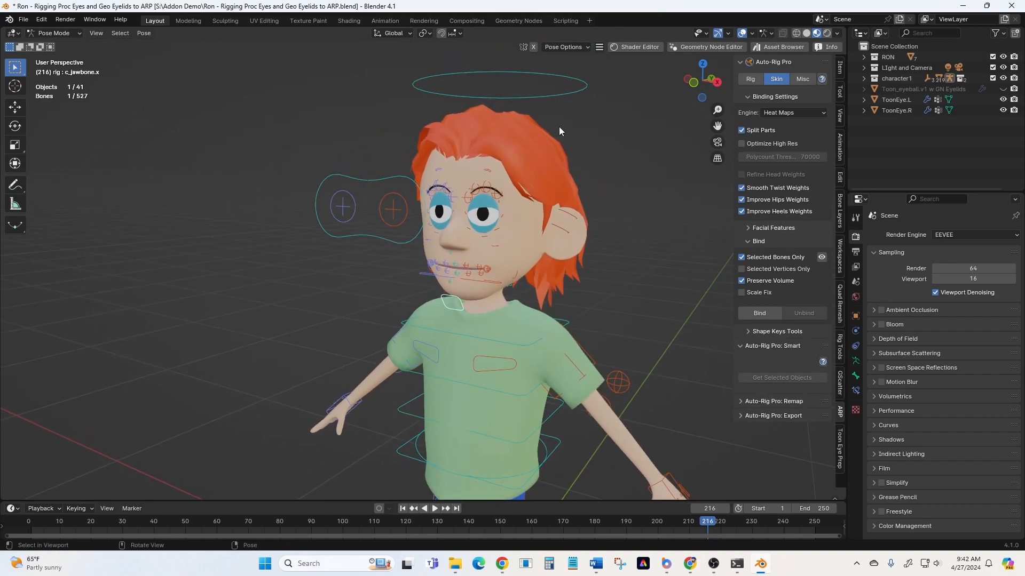
Create the horizontal and vertical eye drivers for the left and right eyes with Toon Eye Prep
{"action": "left_click", "coordinate": [841, 456]}
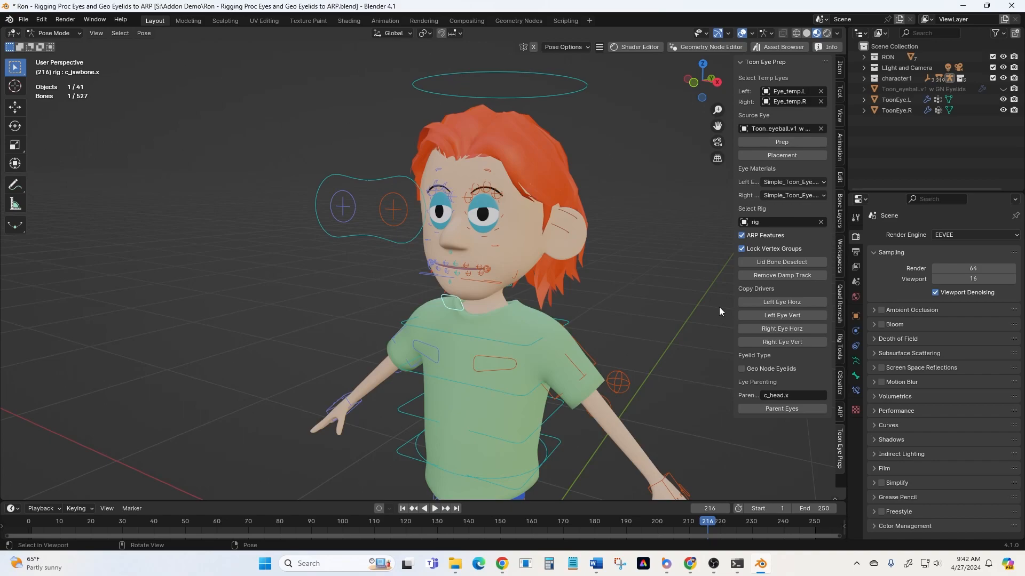
{"action": "left_click", "coordinate": [760, 302]}
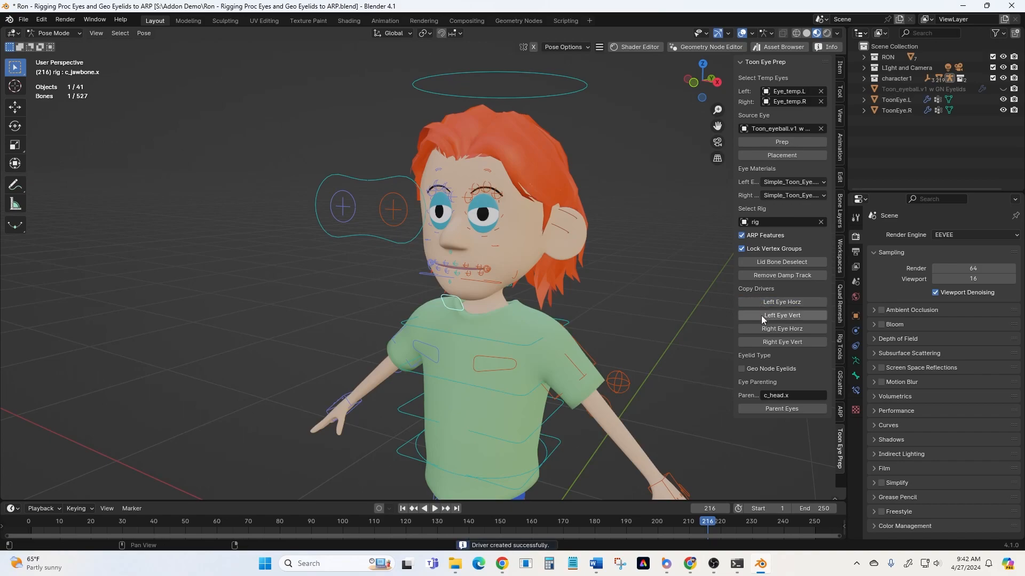
{"action": "left_click", "coordinate": [762, 328]}
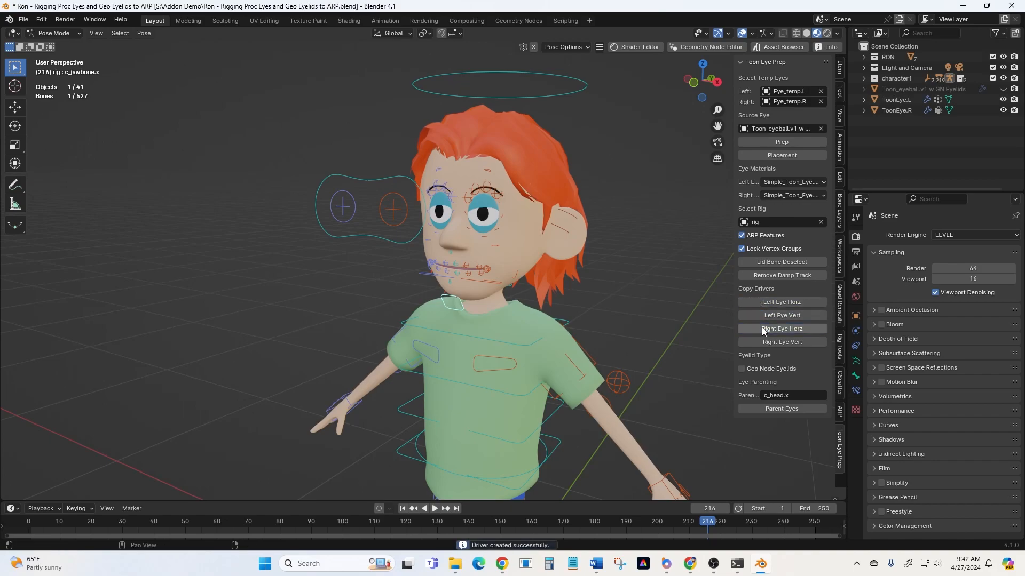
{"action": "left_click", "coordinate": [767, 343]}
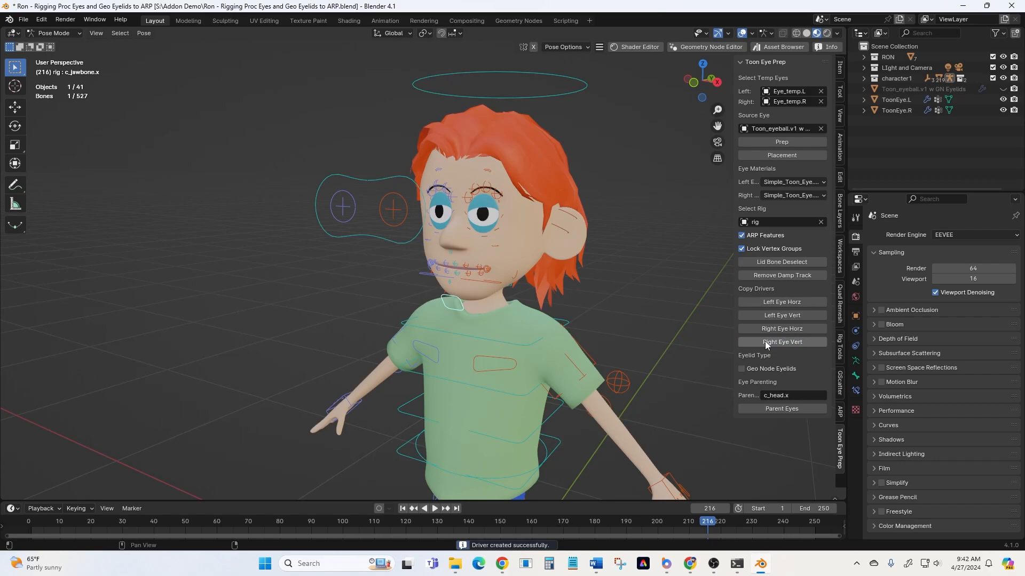
Enable Geo Node Eyelids and configure the upper, lower and rotate lid controls for both eyes
{"action": "left_click", "coordinate": [742, 368]}
{"action": "scroll", "coordinate": [736, 363], "scroll_direction": "down", "scroll_amount": 3}
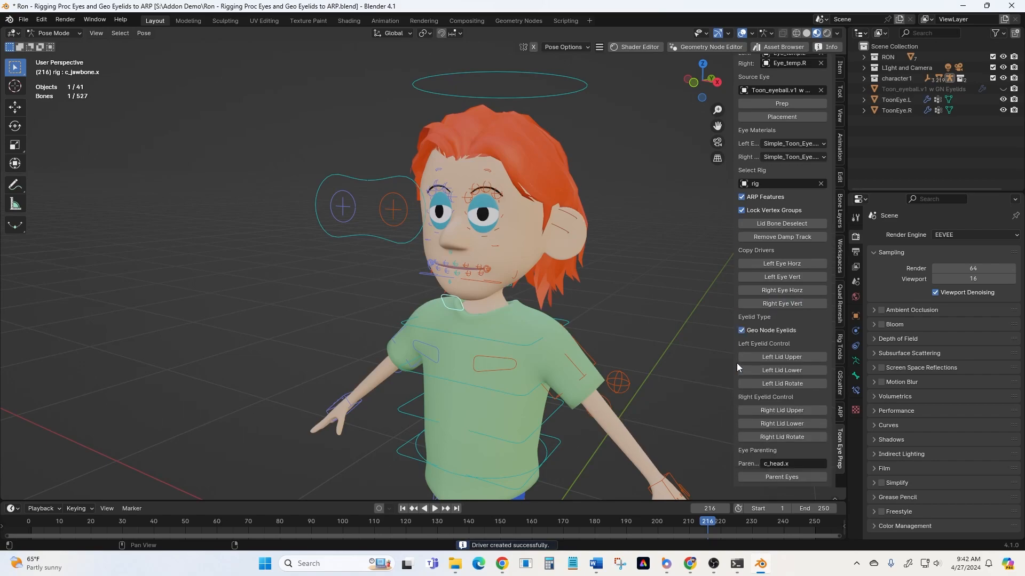
{"action": "left_click", "coordinate": [765, 360]}
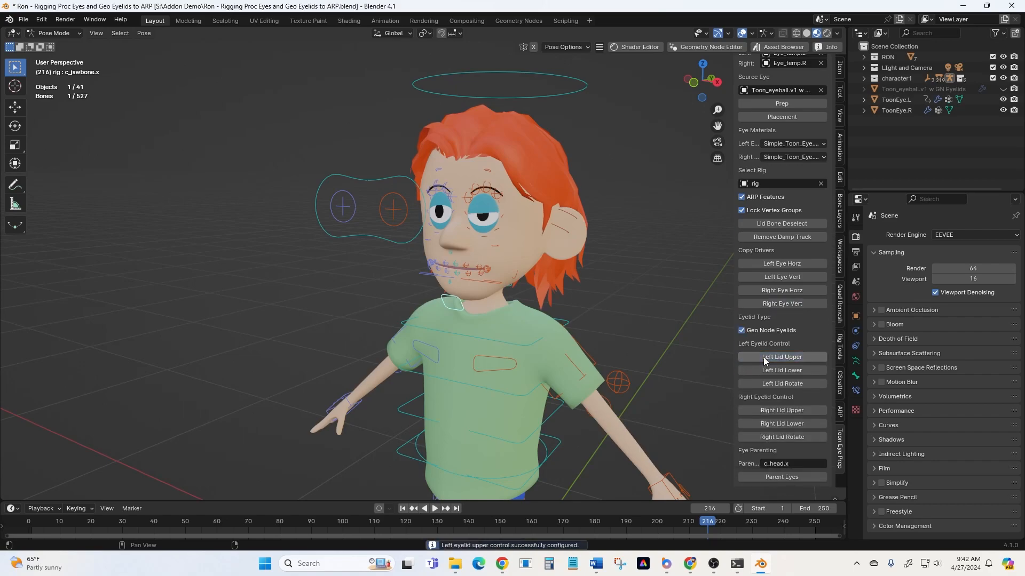
{"action": "left_click", "coordinate": [767, 371]}
{"action": "left_click", "coordinate": [770, 384]}
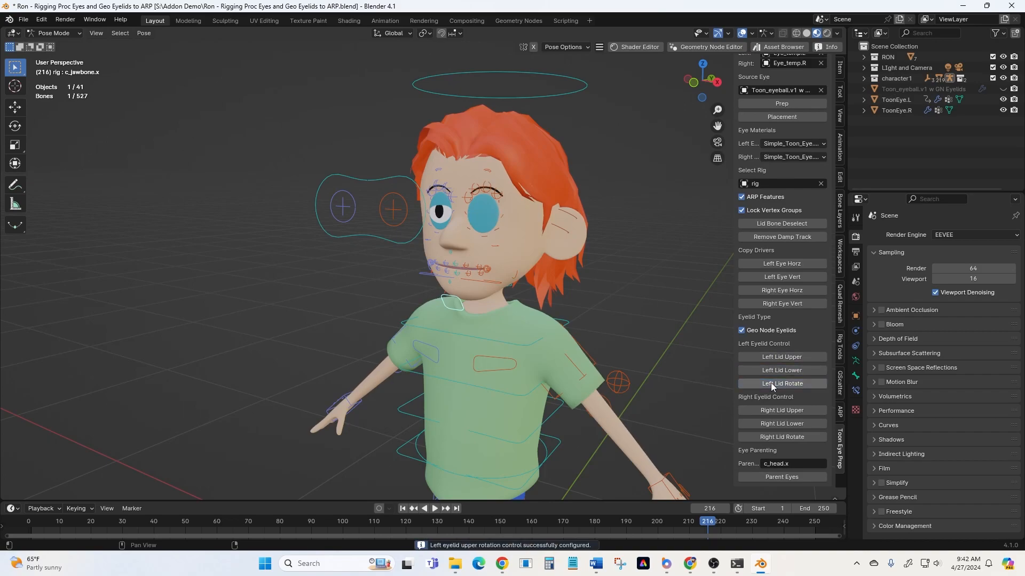
{"action": "left_click", "coordinate": [776, 410]}
{"action": "left_click", "coordinate": [774, 425]}
{"action": "left_click", "coordinate": [774, 438]}
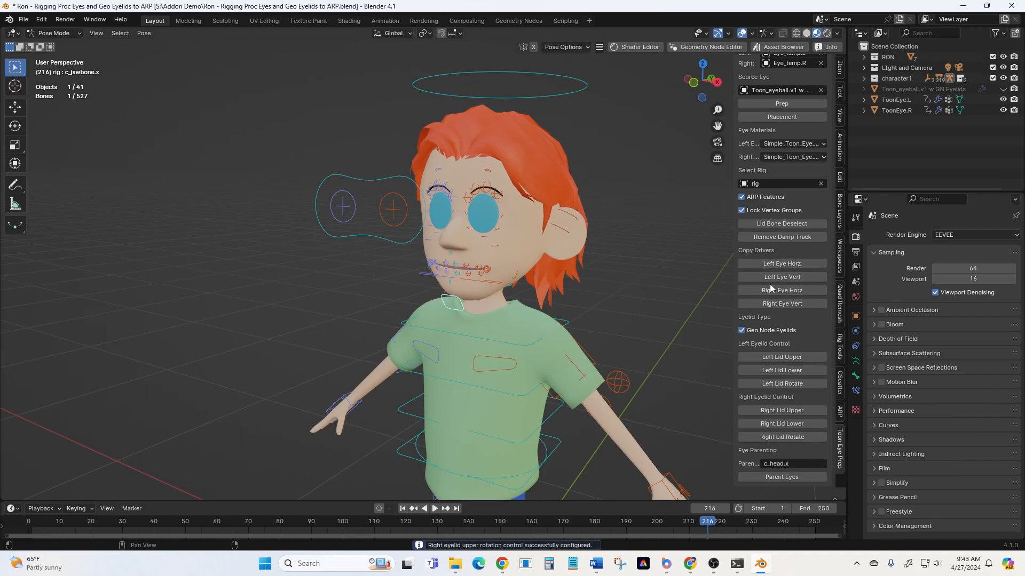
Set the rig's viewport display to In Front so the eyelid controllers show through the mesh
{"action": "left_click", "coordinate": [390, 220]}
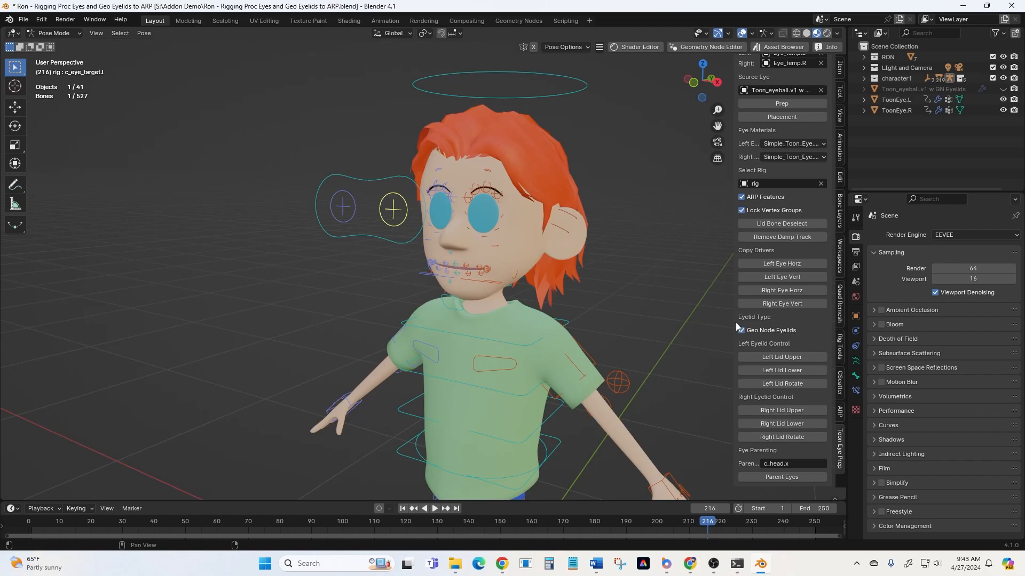
{"action": "scroll", "coordinate": [495, 255], "scroll_direction": "up", "scroll_amount": 3}
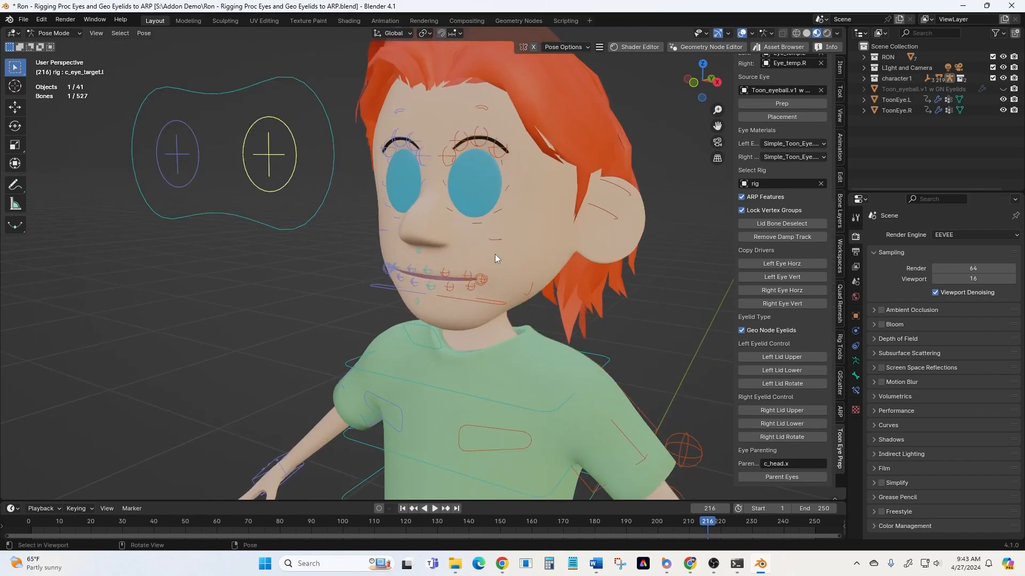
{"action": "left_click", "coordinate": [481, 302]}
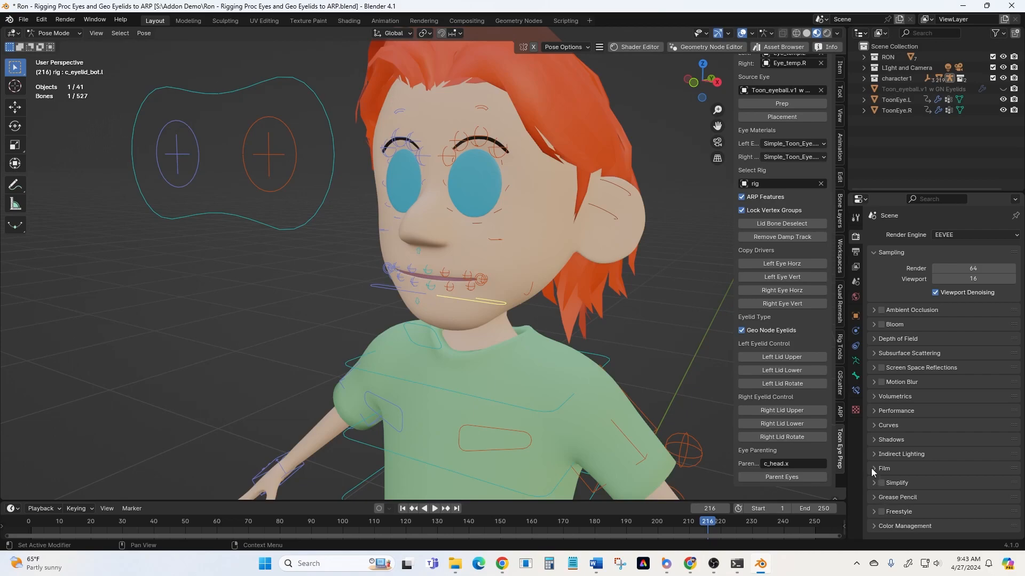
{"action": "left_click", "coordinate": [855, 317]}
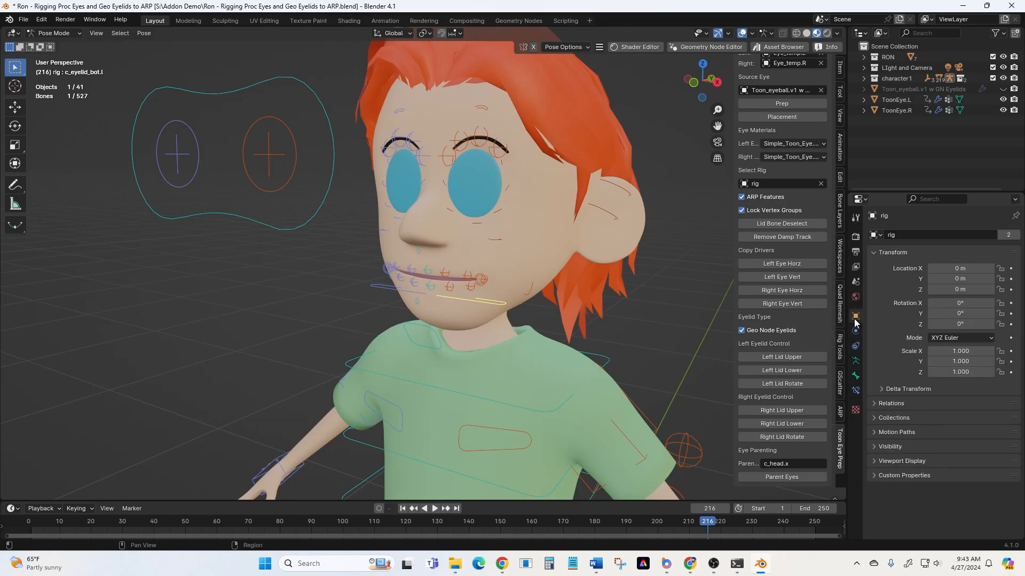
{"action": "left_click", "coordinate": [874, 462]}
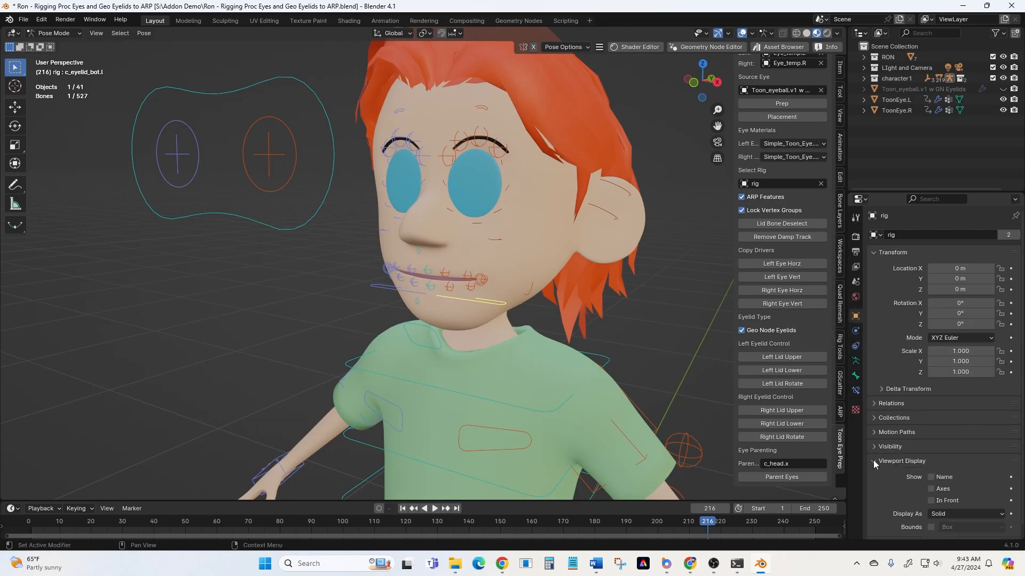
{"action": "scroll", "coordinate": [873, 459], "scroll_direction": "down", "scroll_amount": 1}
{"action": "left_click", "coordinate": [932, 489]}
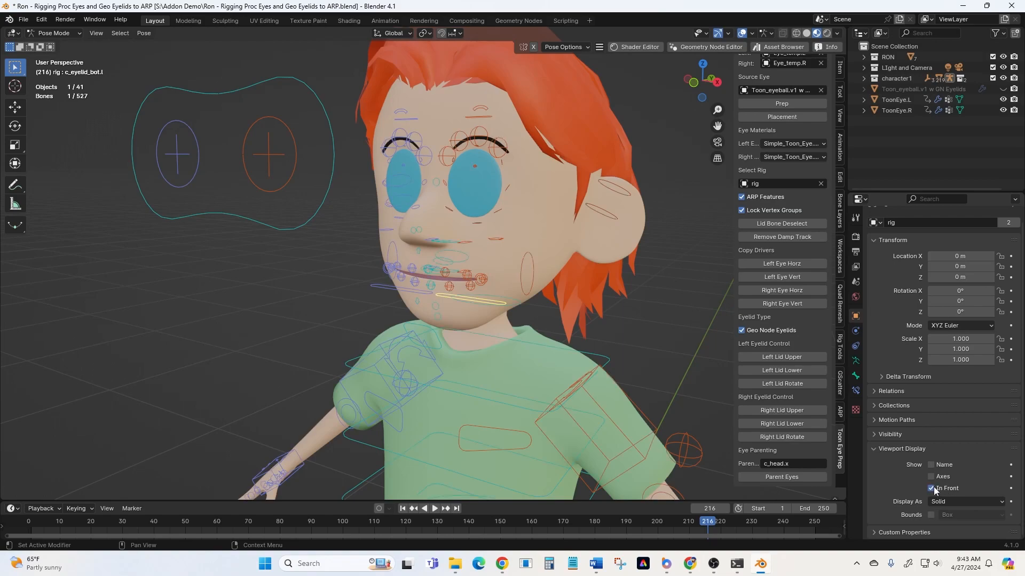
{"action": "scroll", "coordinate": [513, 217], "scroll_direction": "down", "scroll_amount": 2}
{"action": "scroll", "coordinate": [507, 201], "scroll_direction": "up", "scroll_amount": 2}
Open the left eye by moving its upper eyelid controller up and its lower eyelid controller down
{"action": "left_click", "coordinate": [483, 124]}
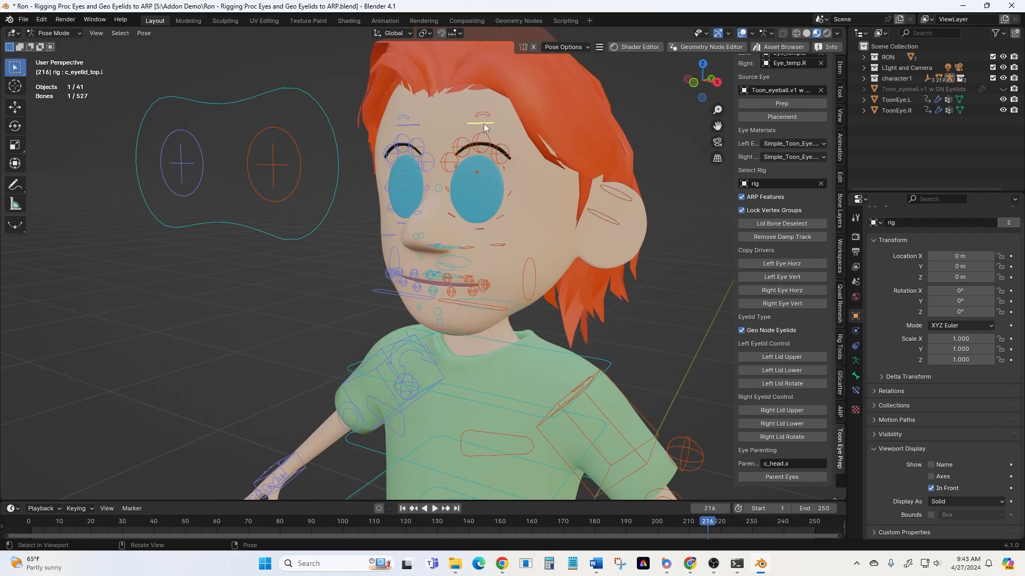
{"action": "middle_click_drag", "start_coordinate": [487, 126], "coordinate": [498, 191]}
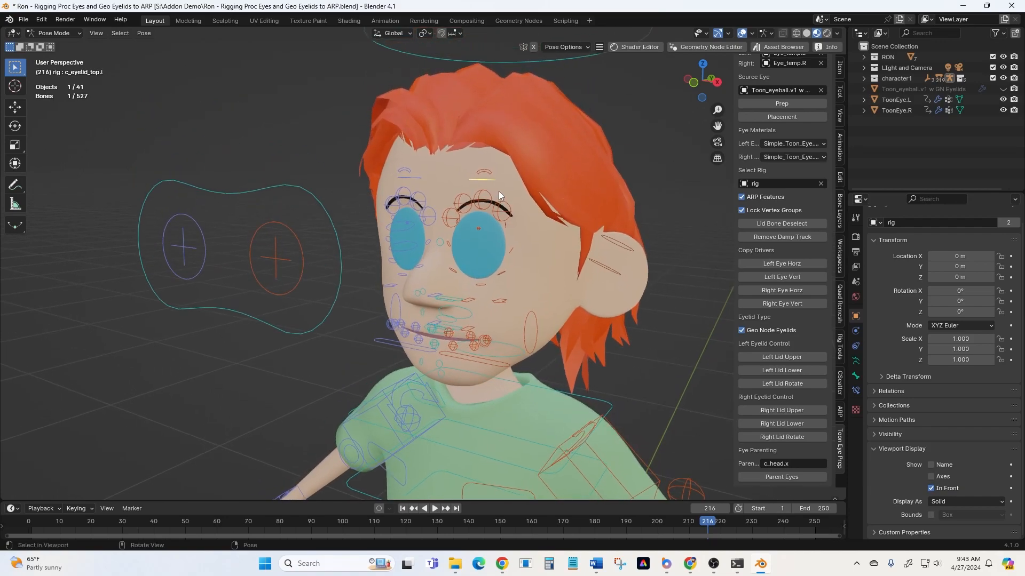
{"action": "key", "text": "g"}
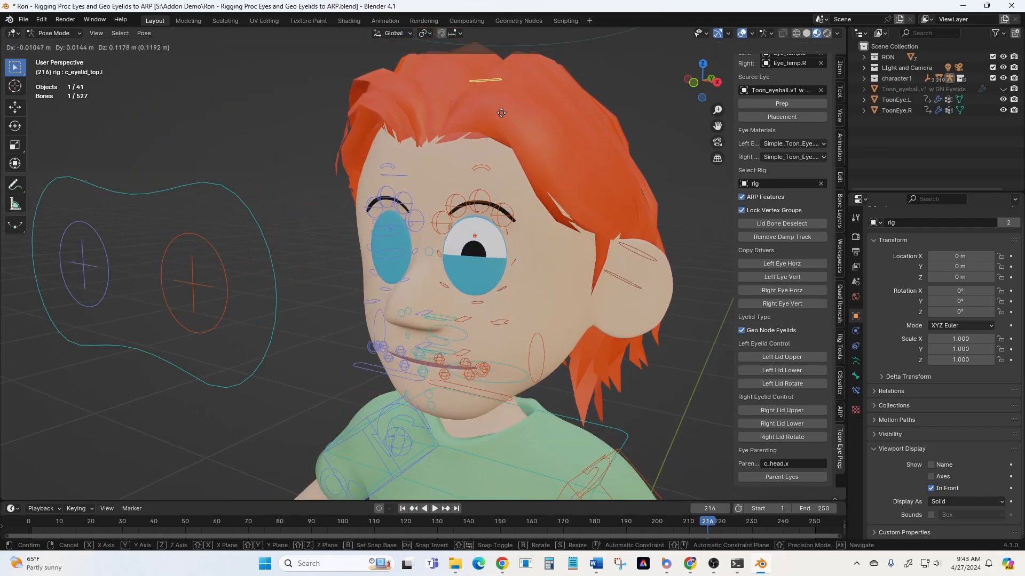
{"action": "left_click", "coordinate": [518, 191]}
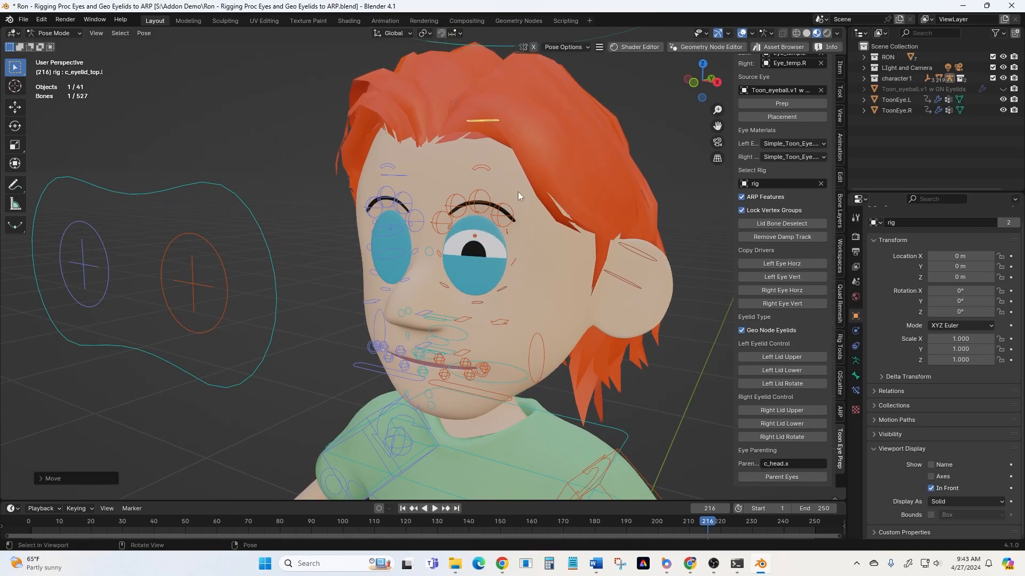
{"action": "left_click", "coordinate": [470, 396]}
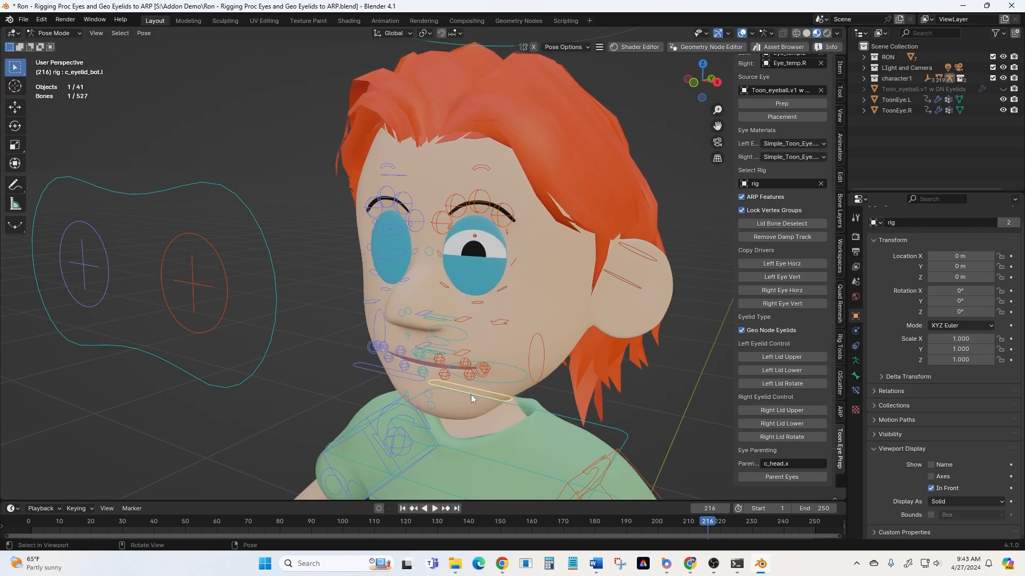
{"action": "key", "text": "g"}
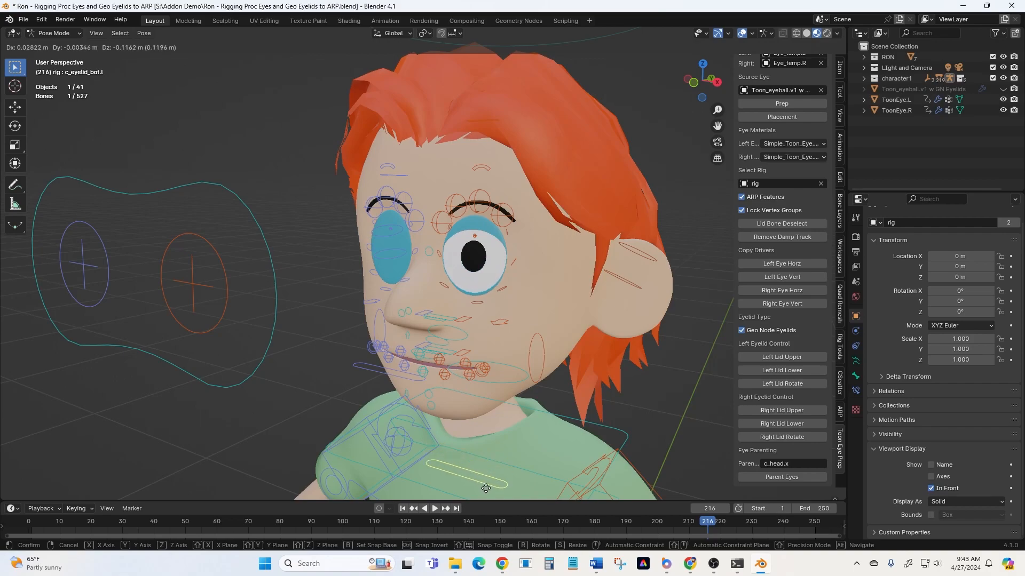
{"action": "left_click", "coordinate": [490, 496]}
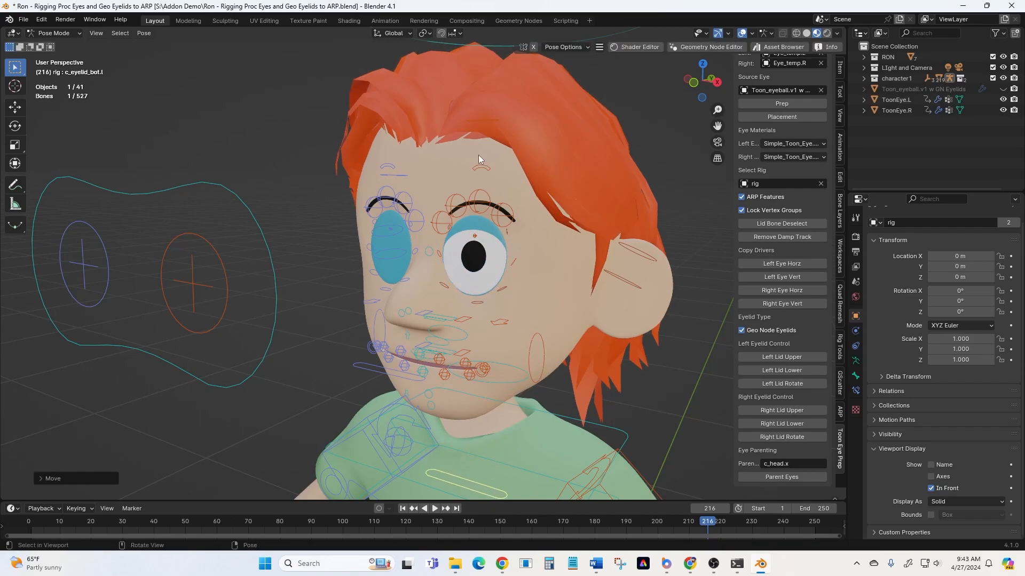
Tilt the left upper eyelid controller with a free trackball rotation
{"action": "left_click", "coordinate": [478, 122]}
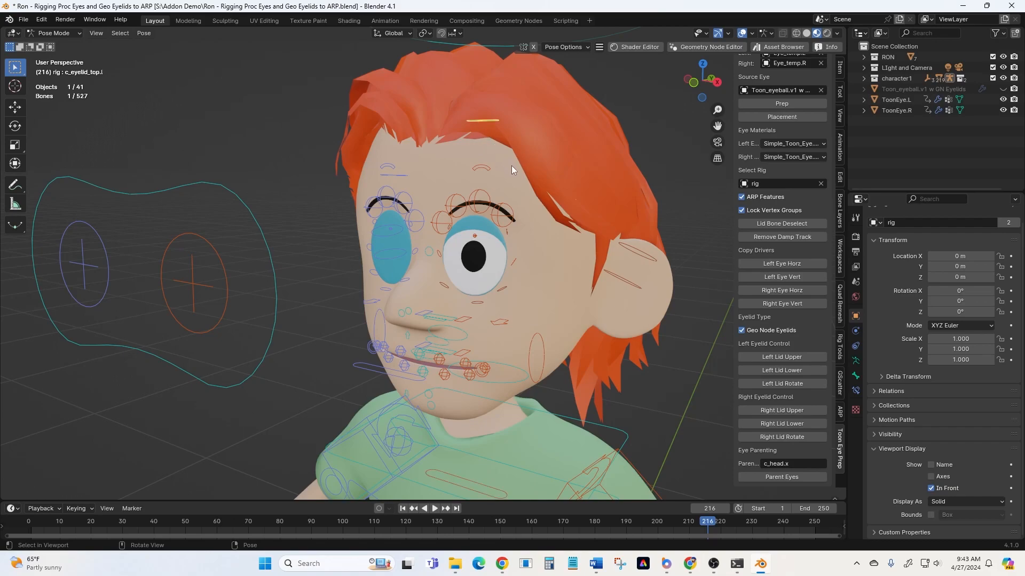
{"action": "key", "text": "r"}
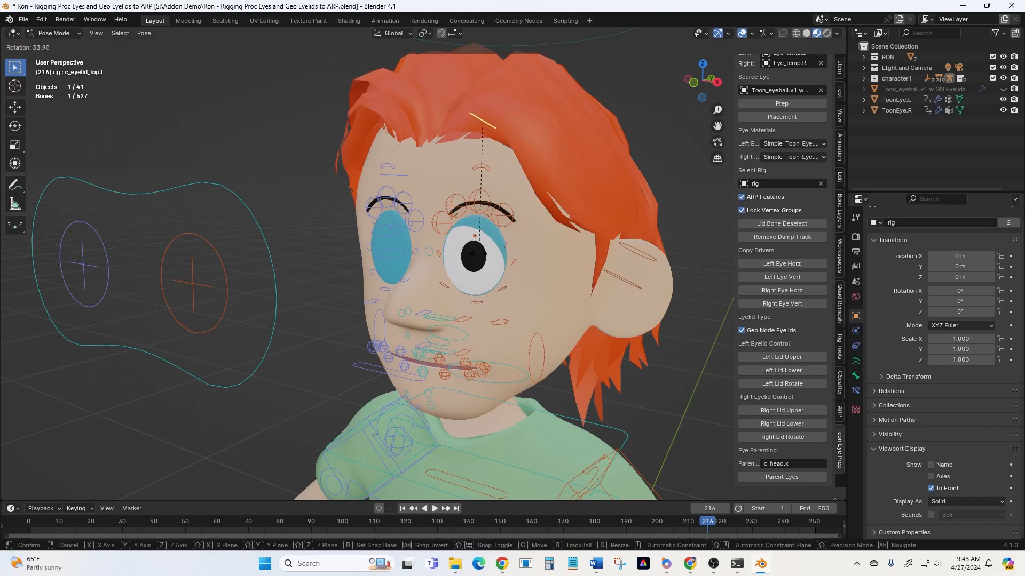
{"action": "left_click", "coordinate": [510, 147]}
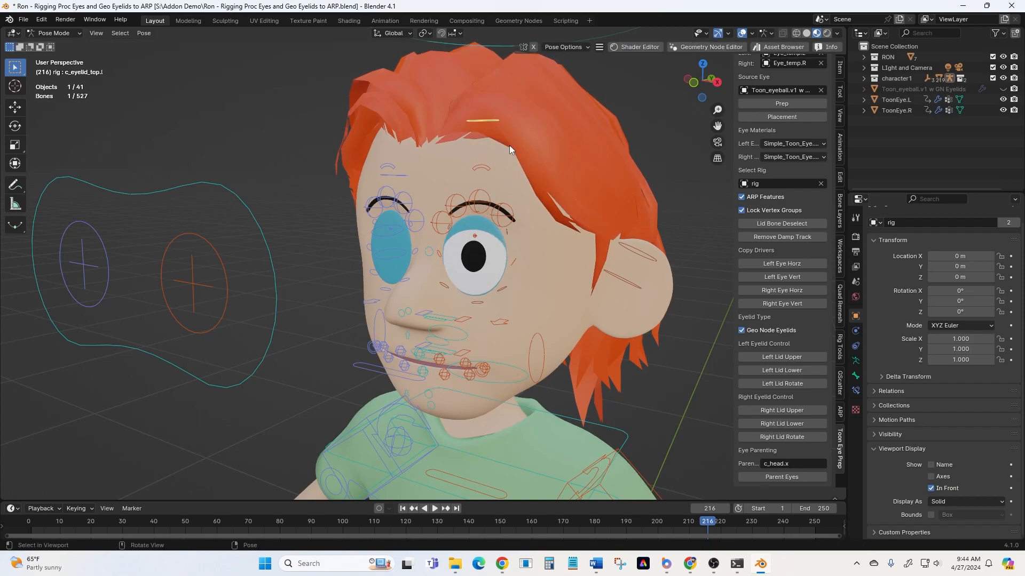
{"action": "key", "text": "r"}
{"action": "key", "text": "r"}
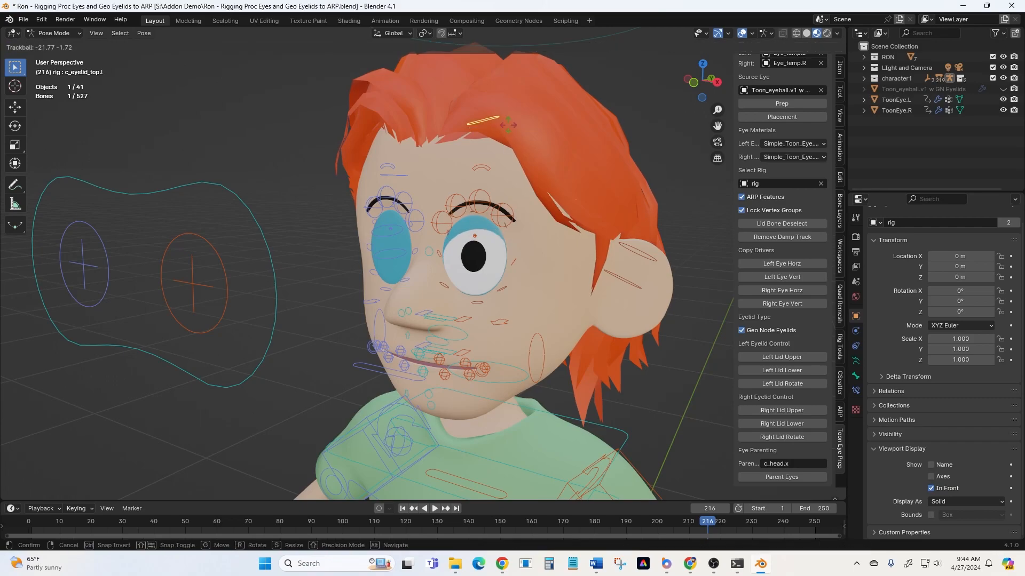
{"action": "left_click", "coordinate": [450, 264]}
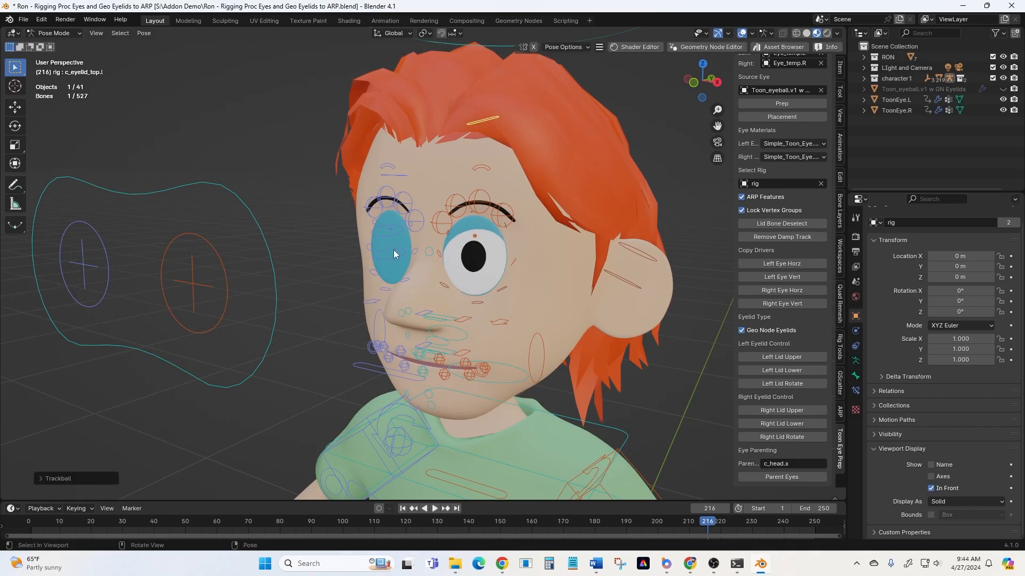
Open the right eye by moving its upper eyelid controller up and its lower eyelid controller down
{"action": "left_click", "coordinate": [385, 176]}
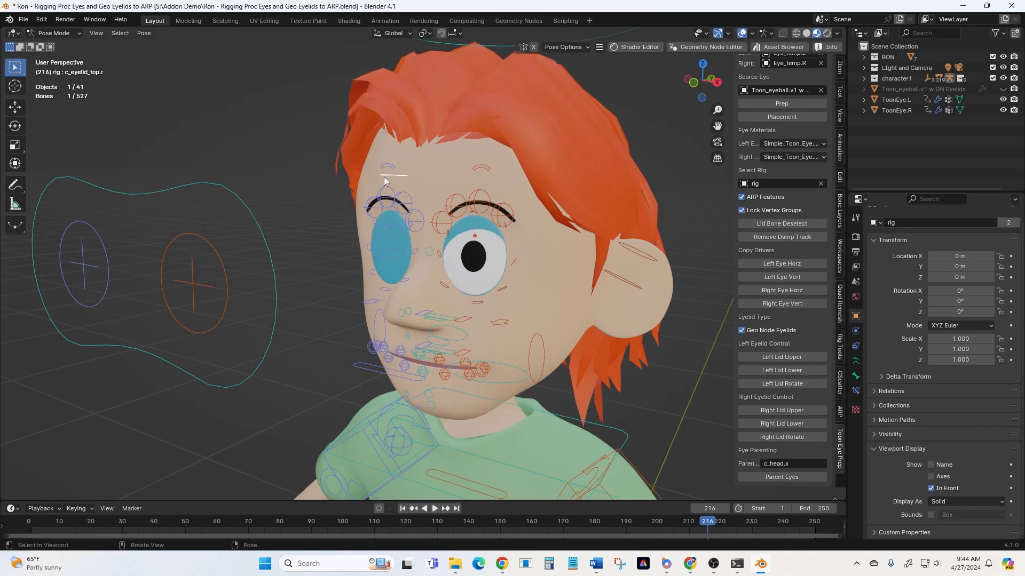
{"action": "key", "text": "g"}
{"action": "left_click", "coordinate": [399, 110]}
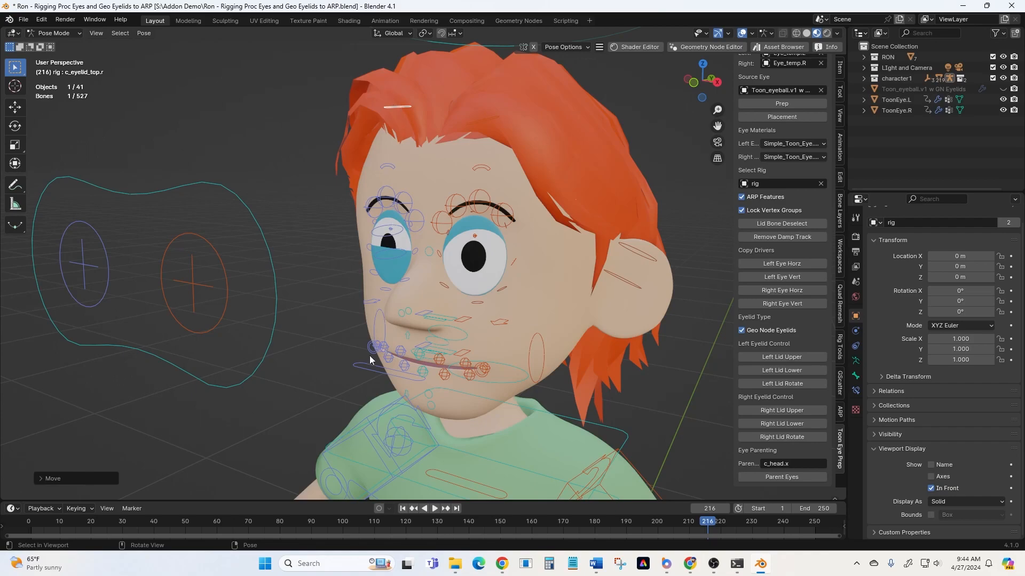
{"action": "left_click", "coordinate": [378, 376]}
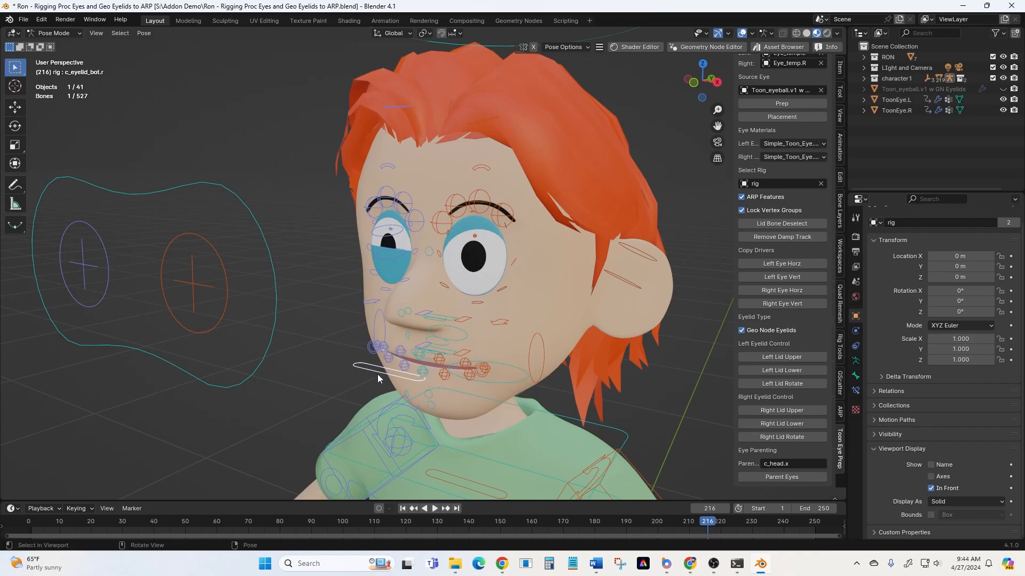
{"action": "scroll", "coordinate": [652, 370], "scroll_direction": "up", "scroll_amount": 1}
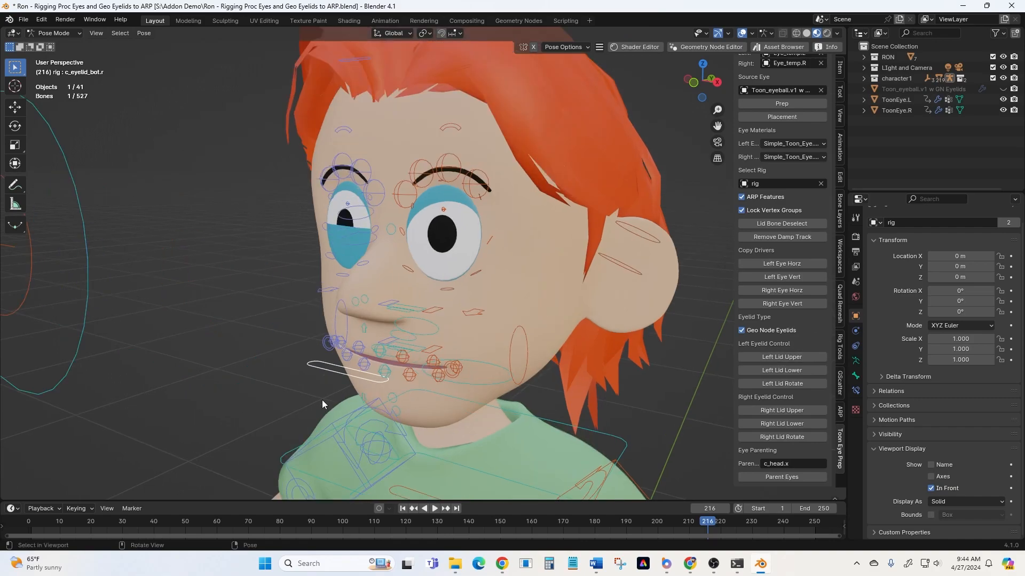
{"action": "scroll", "coordinate": [323, 399], "scroll_direction": "down", "scroll_amount": 1}
{"action": "key", "text": "g"}
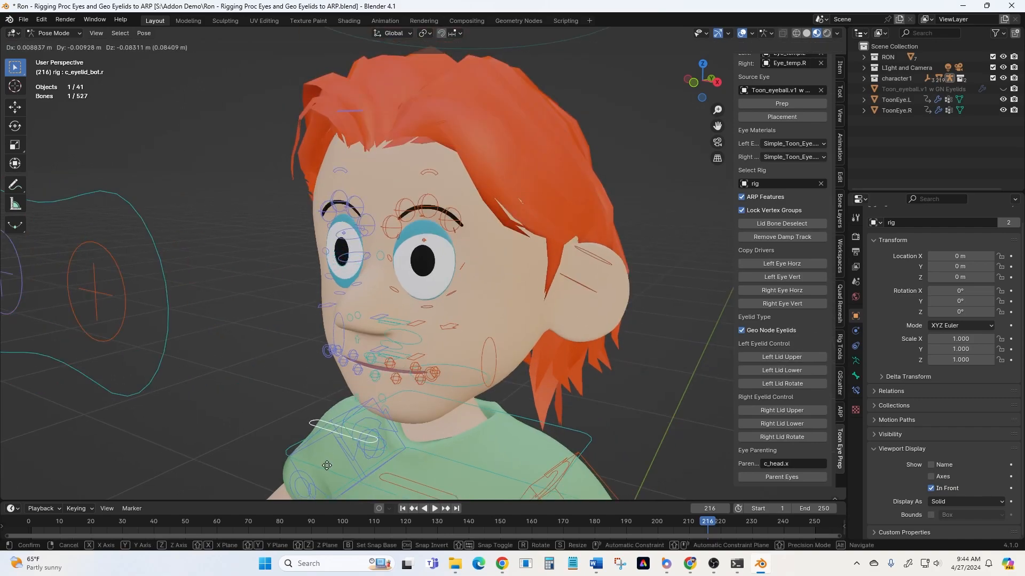
{"action": "left_click", "coordinate": [329, 412]}
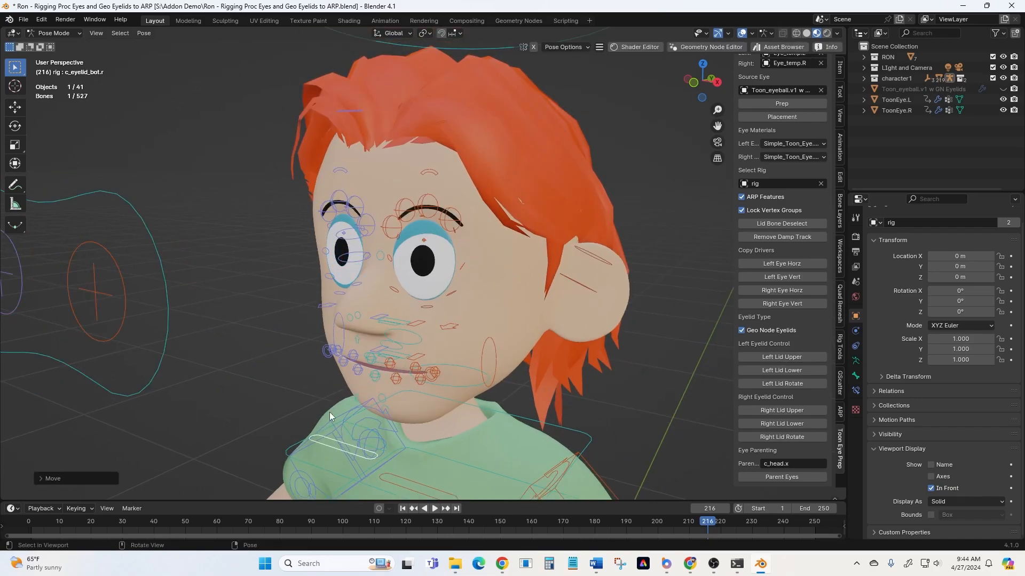
Try rotating the right upper eyelid controller to test the lid's tilt
{"action": "left_click", "coordinate": [338, 112]}
{"action": "key", "text": "r"}
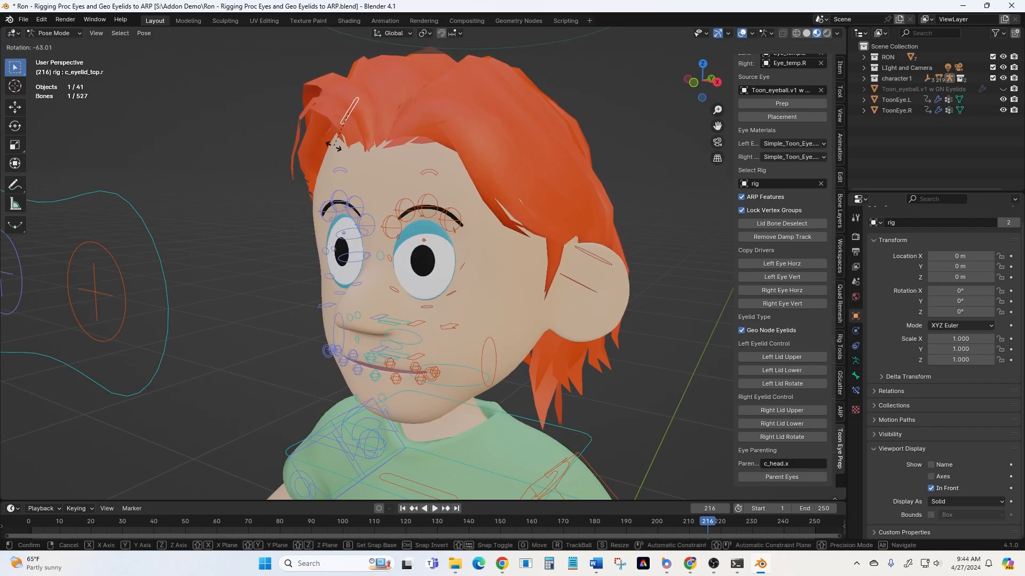
{"action": "key", "text": "Escape"}
Try moving the combined eye target to test that both pupils follow it
{"action": "middle_click_drag", "start_coordinate": [310, 250], "coordinate": [370, 252]}
{"action": "scroll", "coordinate": [342, 315], "scroll_direction": "down", "scroll_amount": 2}
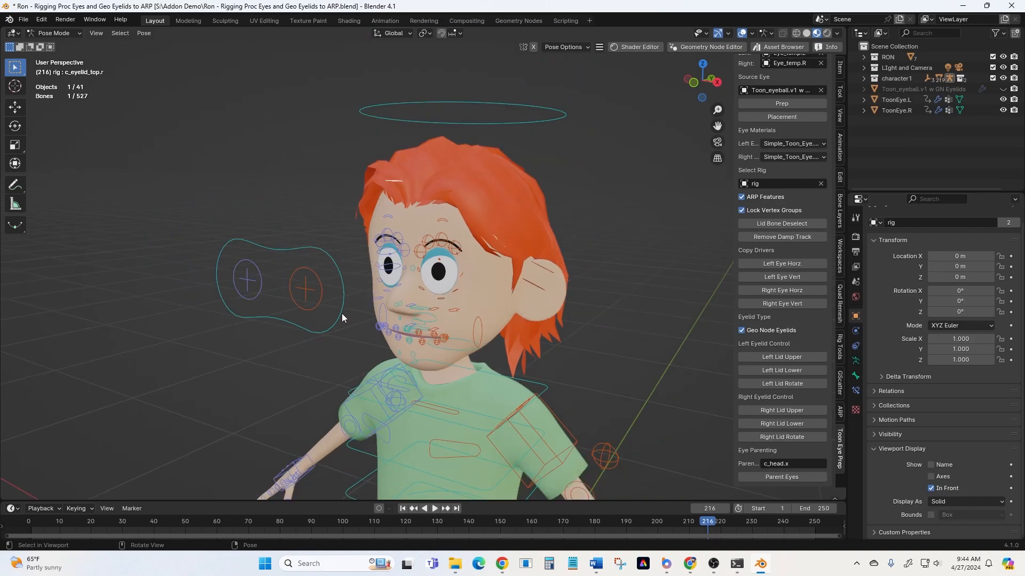
{"action": "left_click", "coordinate": [341, 315]}
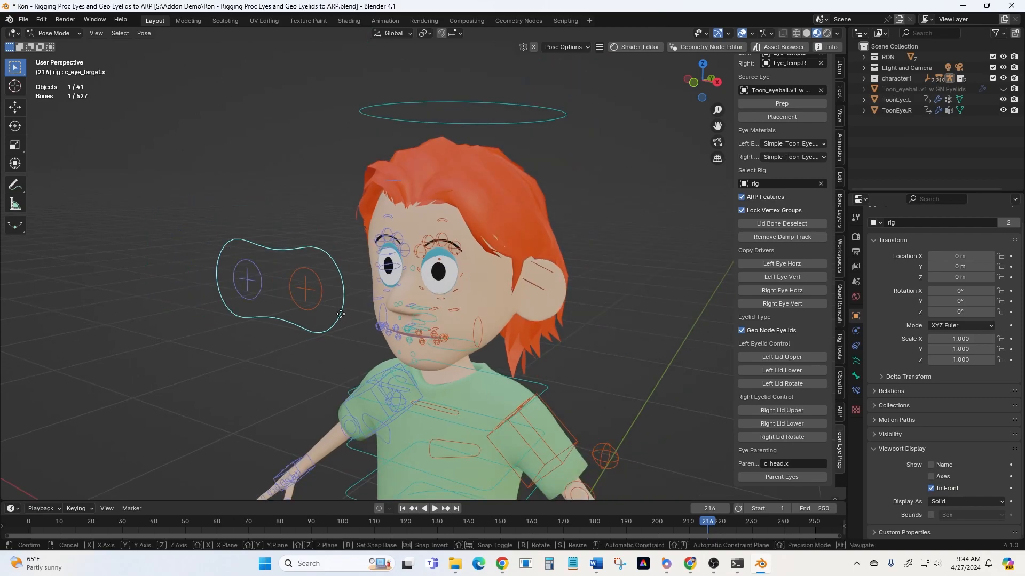
{"action": "key", "text": "g"}
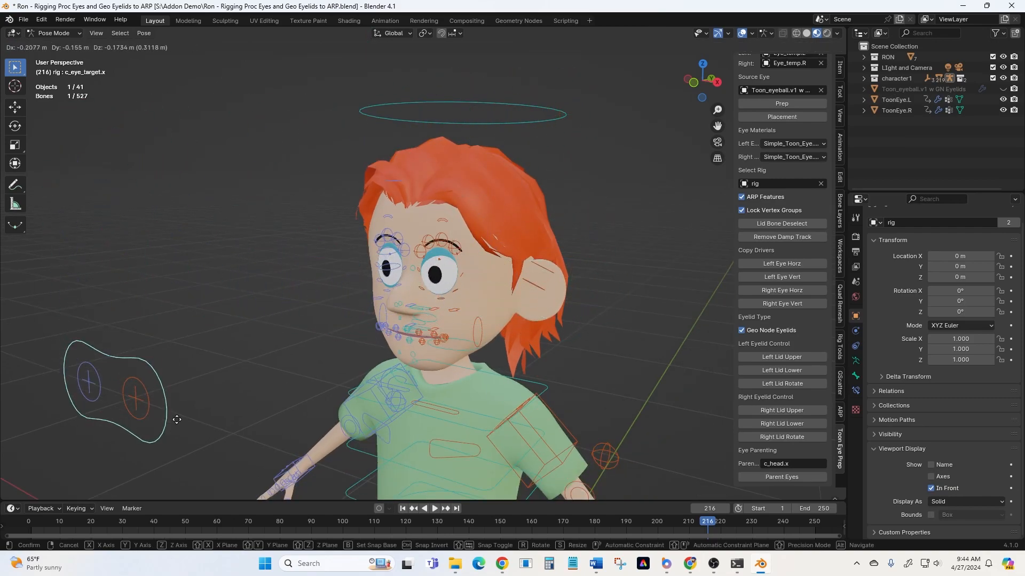
{"action": "left_click", "coordinate": [324, 316]}
Try moving the left and right eye targets individually to test each pupil's tracking
{"action": "left_click", "coordinate": [310, 310]}
{"action": "key", "text": "g"}
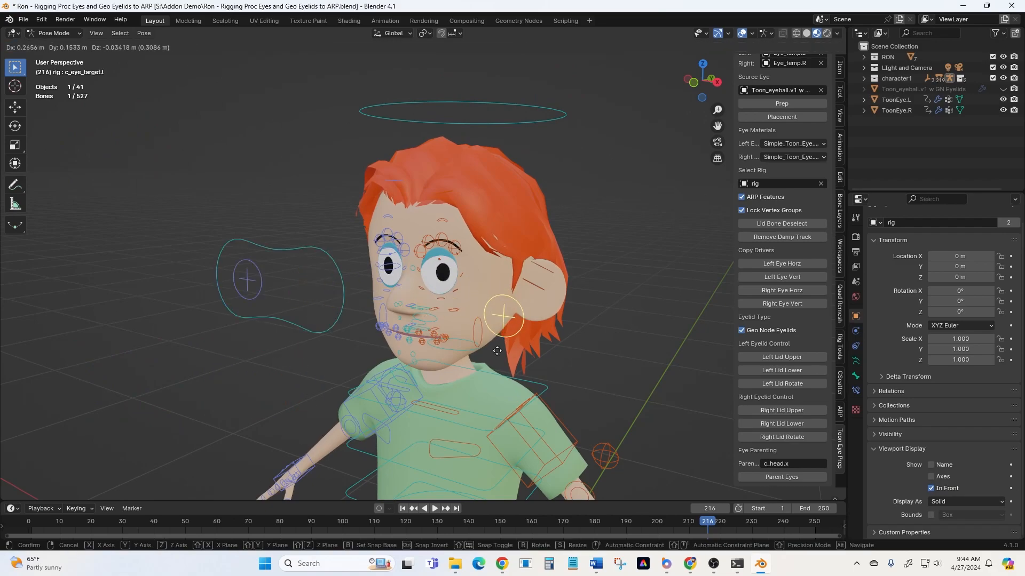
{"action": "right_click", "coordinate": [286, 458]}
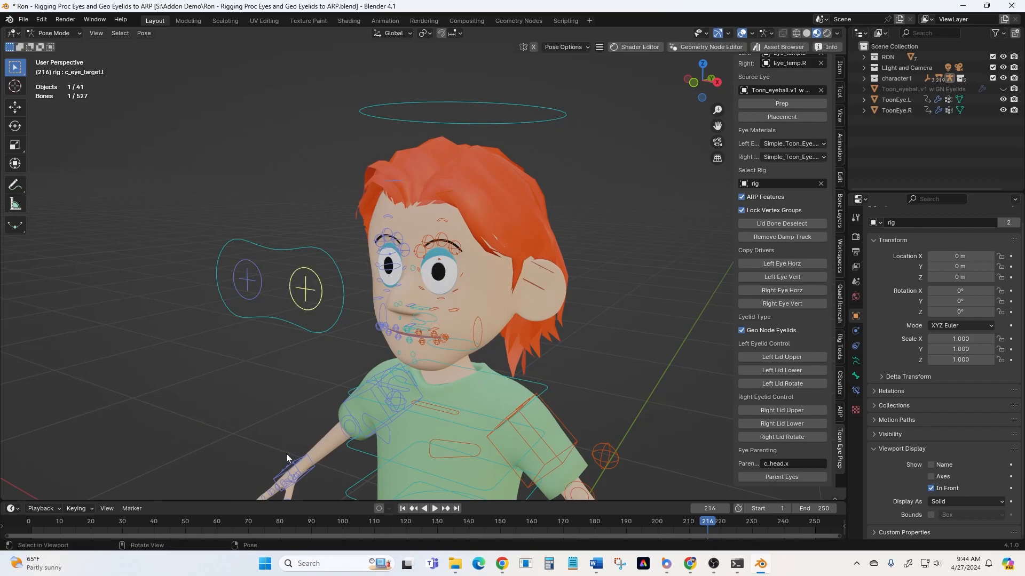
{"action": "left_click", "coordinate": [248, 297]}
{"action": "key", "text": "g"}
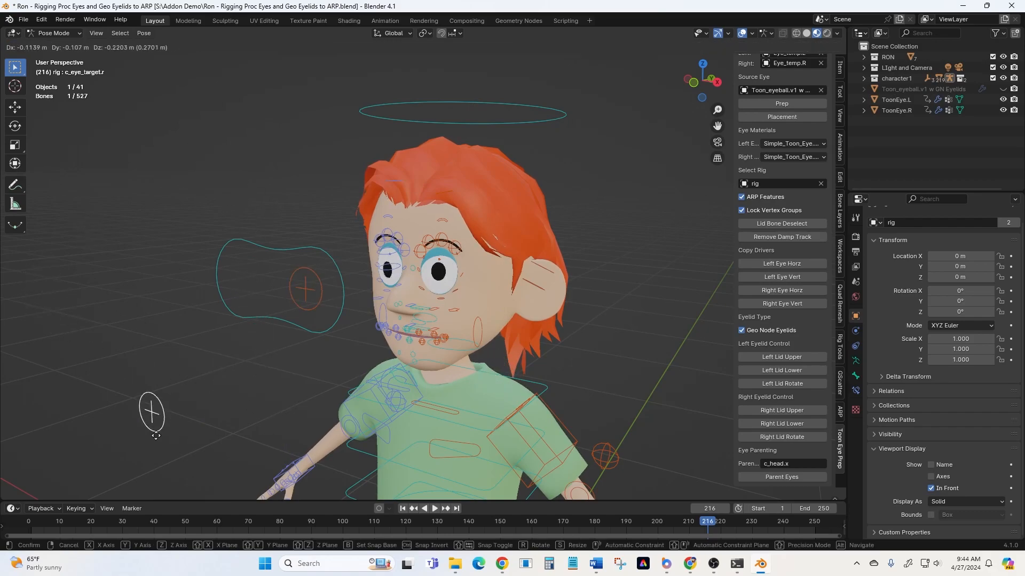
{"action": "key", "text": "Escape"}
Move the combined eye target toward the character's left side so both eyes look that way
{"action": "left_click", "coordinate": [302, 326]}
{"action": "key", "text": "g"}
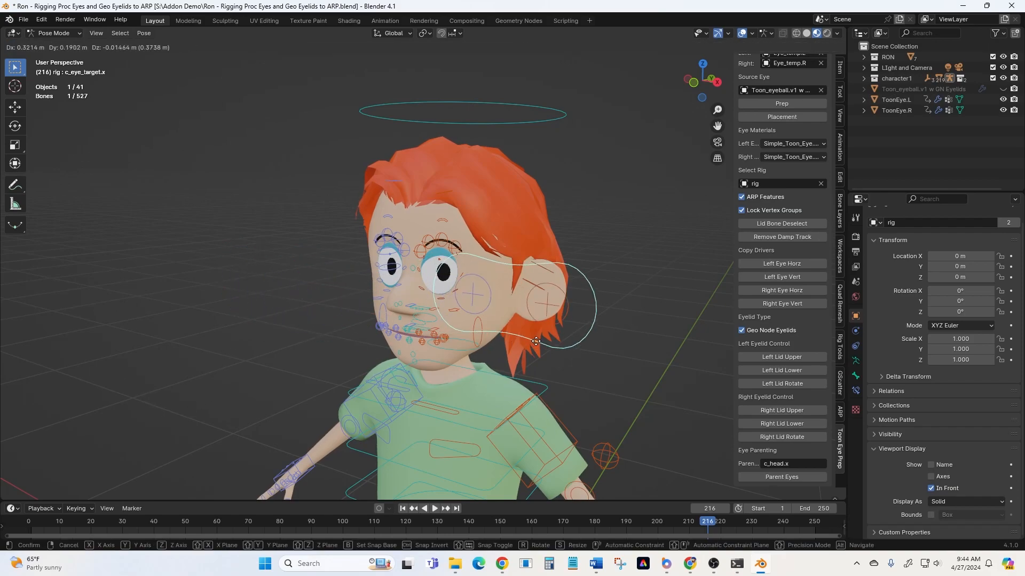
{"action": "left_click", "coordinate": [416, 463]}
Try rotating the head controller c_head.x about the global Z axis to test how the eyes and eyelids follow
{"action": "mouse_move", "coordinate": [551, 396]}
{"action": "middle_mouse_down"}
{"action": "mouse_move", "coordinate": [552, 388]}
{"action": "mouse_move", "coordinate": [553, 398]}
{"action": "middle_mouse_up"}
{"action": "scroll", "coordinate": [553, 389], "scroll_direction": "down", "scroll_amount": 1}
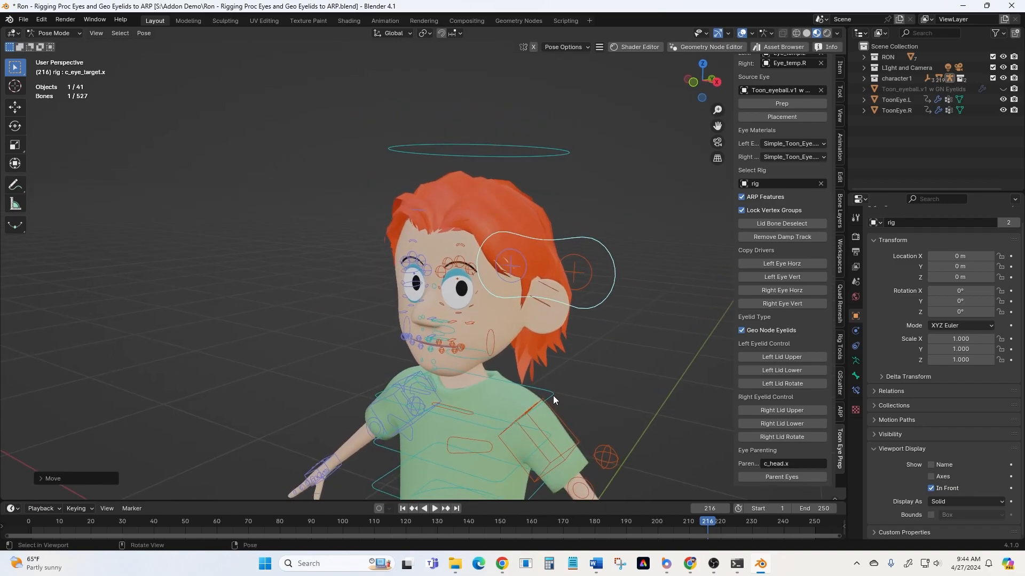
{"action": "left_click", "coordinate": [498, 146]}
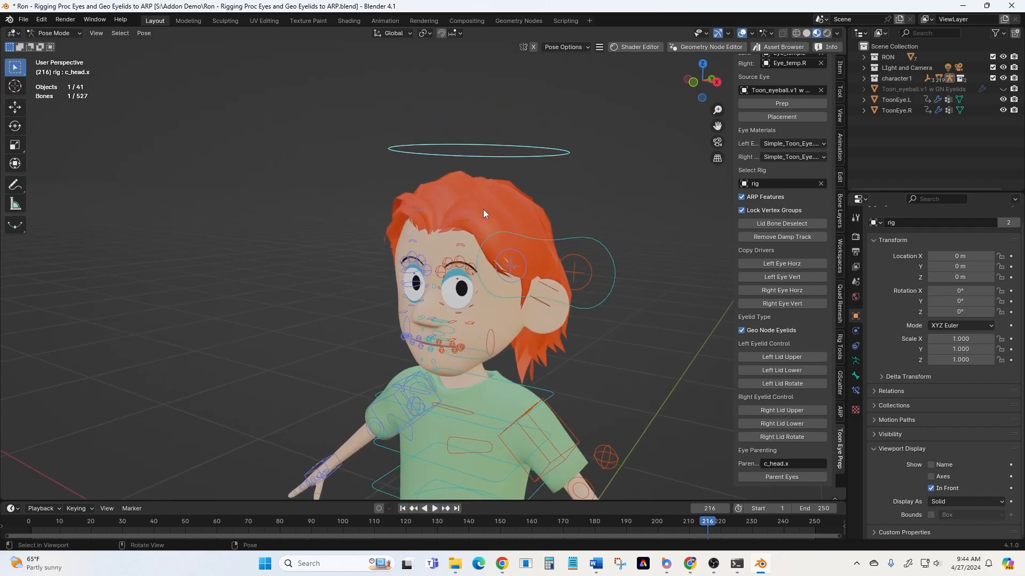
{"action": "key", "text": "r"}
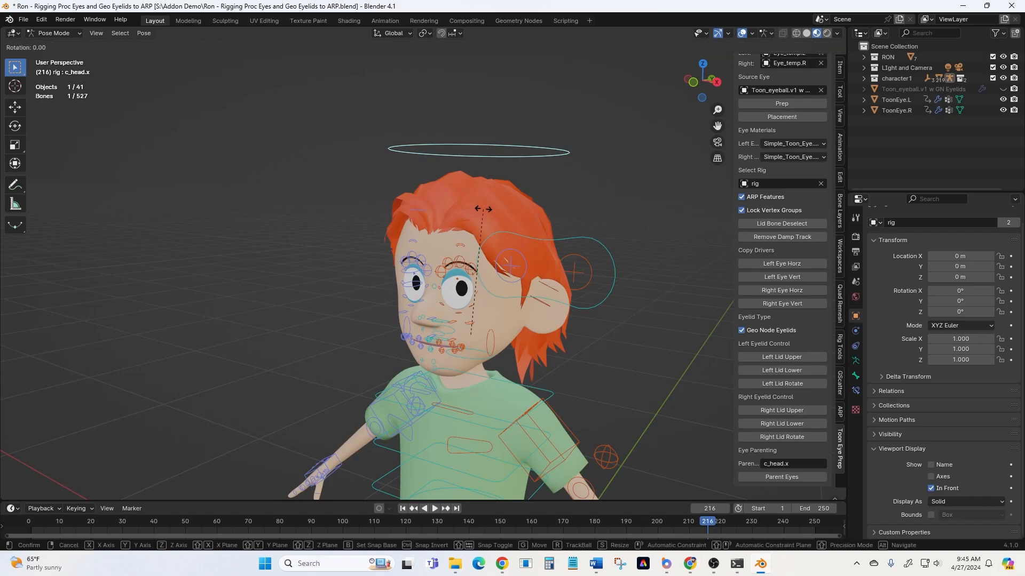
{"action": "key", "text": "z"}
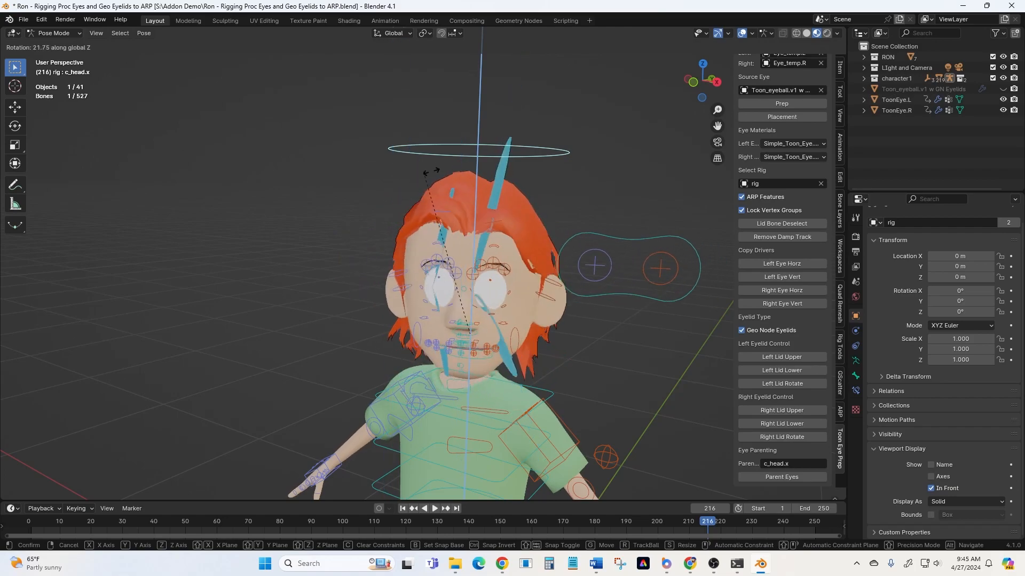
{"action": "right_click", "coordinate": [501, 207]}
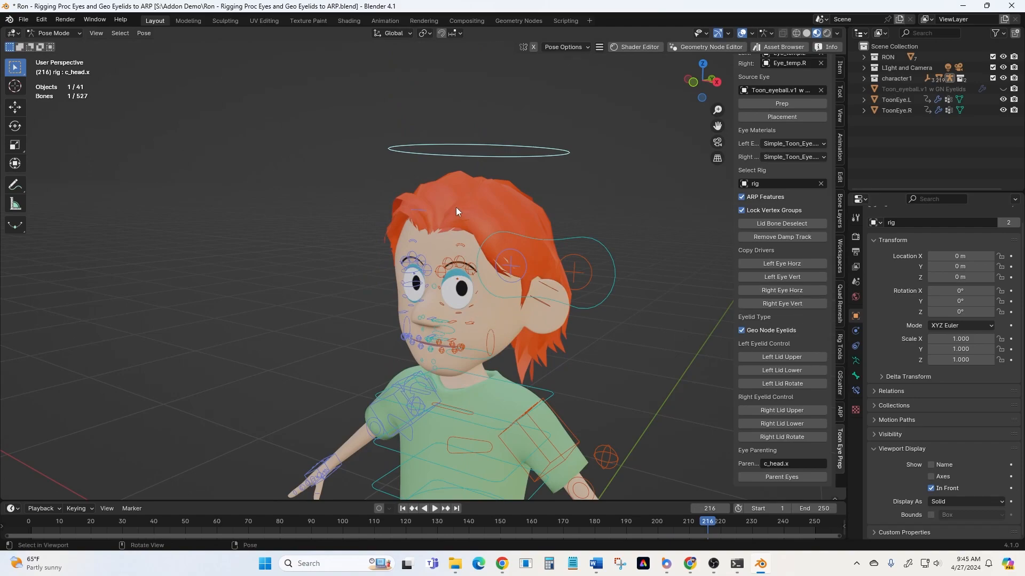
In Object Mode, select the left toon eye and move its GeometryNodes eyelid modifier above the rig armature modifier
{"action": "key", "text": "ctrl+Tab"}
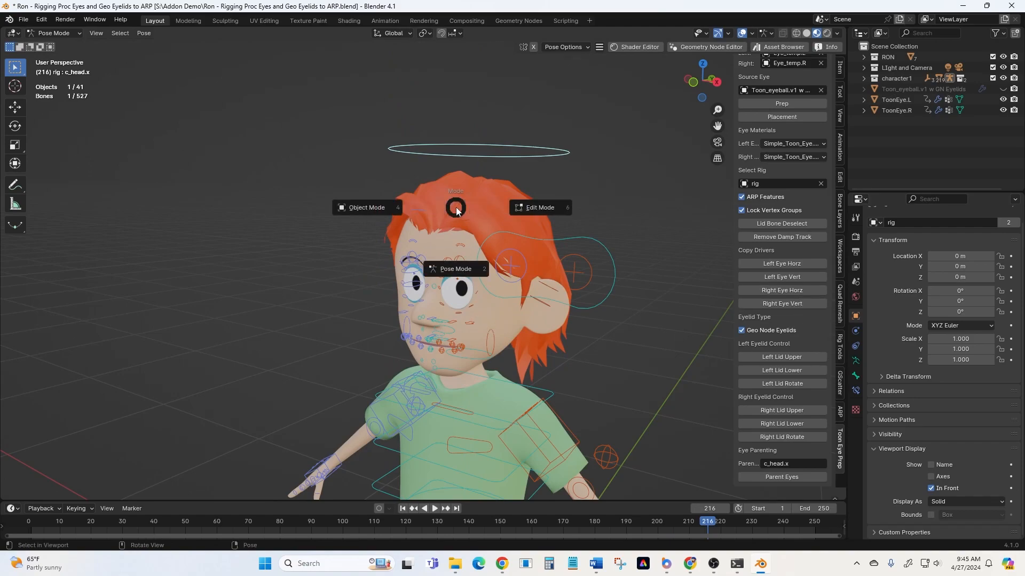
{"action": "left_click", "coordinate": [373, 211]}
{"action": "left_click", "coordinate": [453, 305]}
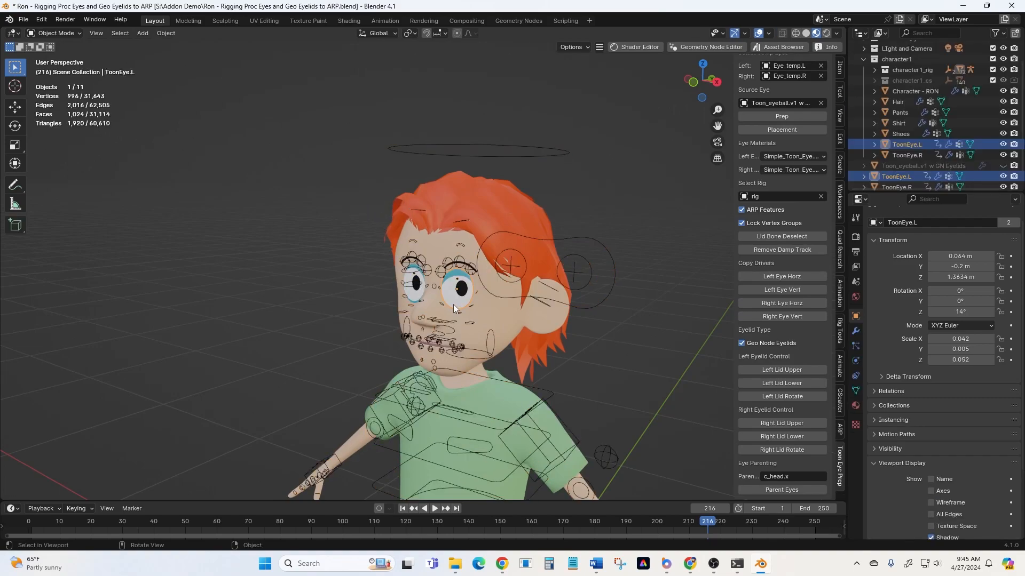
{"action": "left_click", "coordinate": [856, 330]}
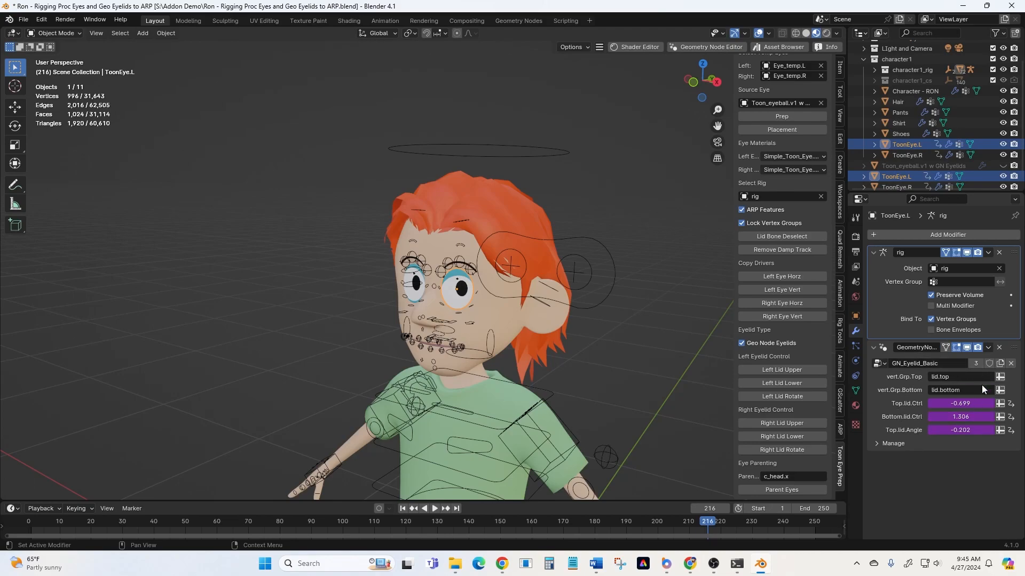
{"action": "left_click_drag", "start_coordinate": [1013, 347], "coordinate": [1009, 254]}
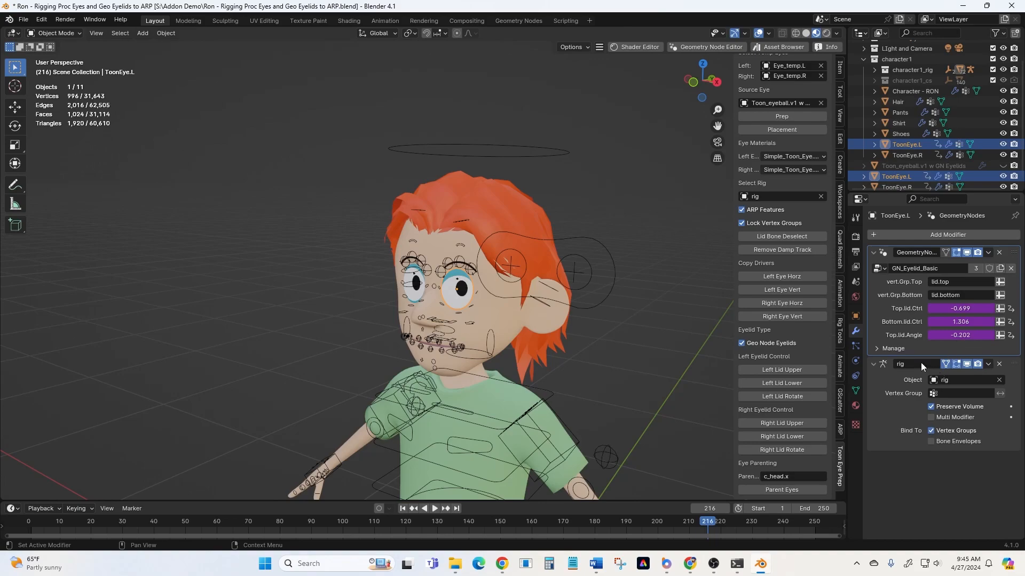
Select the right toon eye and move its GeometryNodes eyelid modifier above the rig armature modifier
{"action": "left_click", "coordinate": [416, 293]}
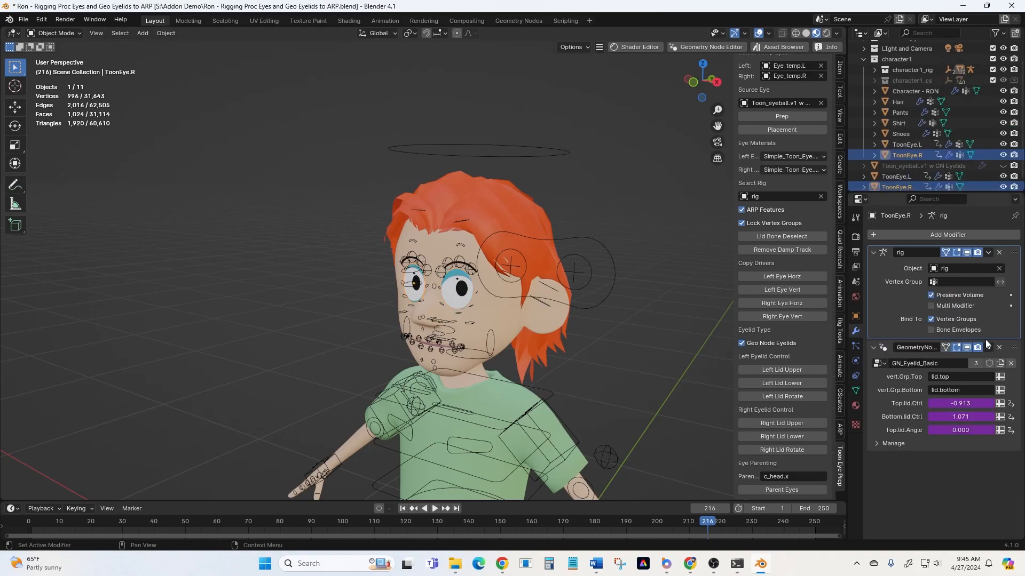
{"action": "left_click_drag", "start_coordinate": [1013, 347], "coordinate": [1011, 242]}
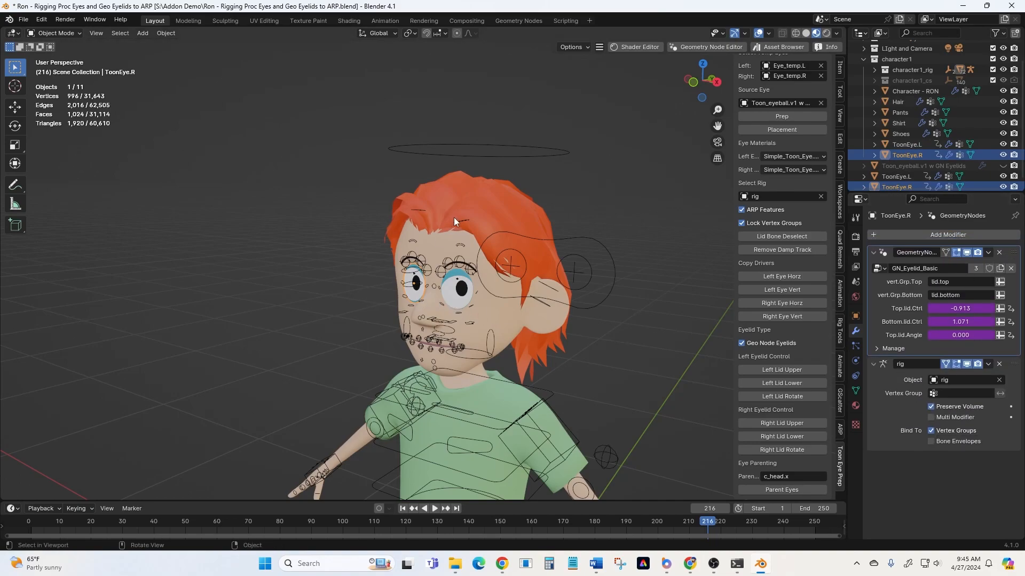
Select the character's rig in Object Mode and switch it to Pose Mode
{"action": "key", "text": "ctrl+Tab"}
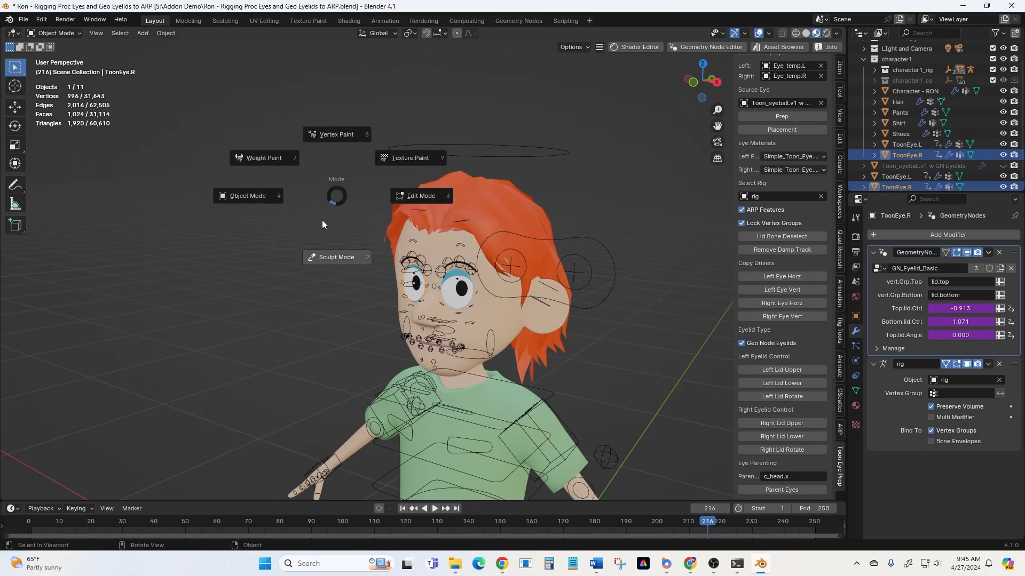
{"action": "left_click", "coordinate": [251, 198]}
{"action": "left_click", "coordinate": [445, 160]}
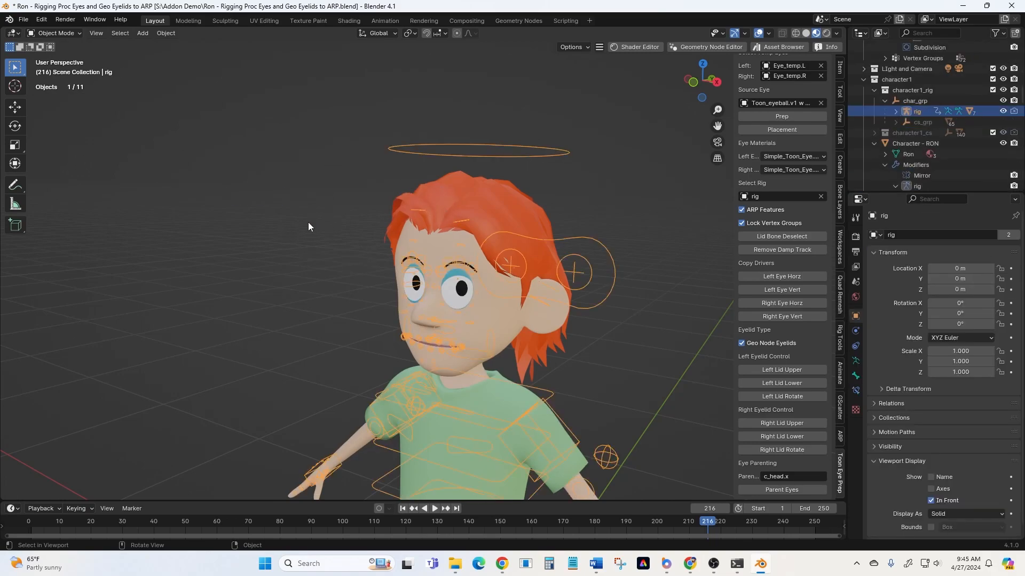
{"action": "key", "text": "ctrl+Tab"}
{"action": "left_click", "coordinate": [302, 283]}
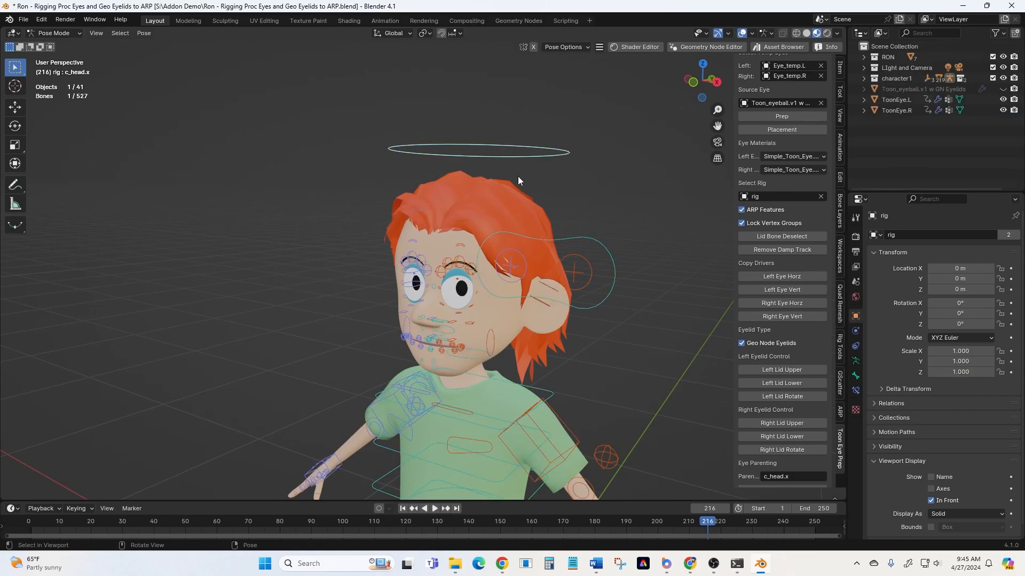
Try rotating the head controller c_head.x about the global Z axis to test the eyes with the reordered modifiers
{"action": "key", "text": "r"}
{"action": "key", "text": "z"}
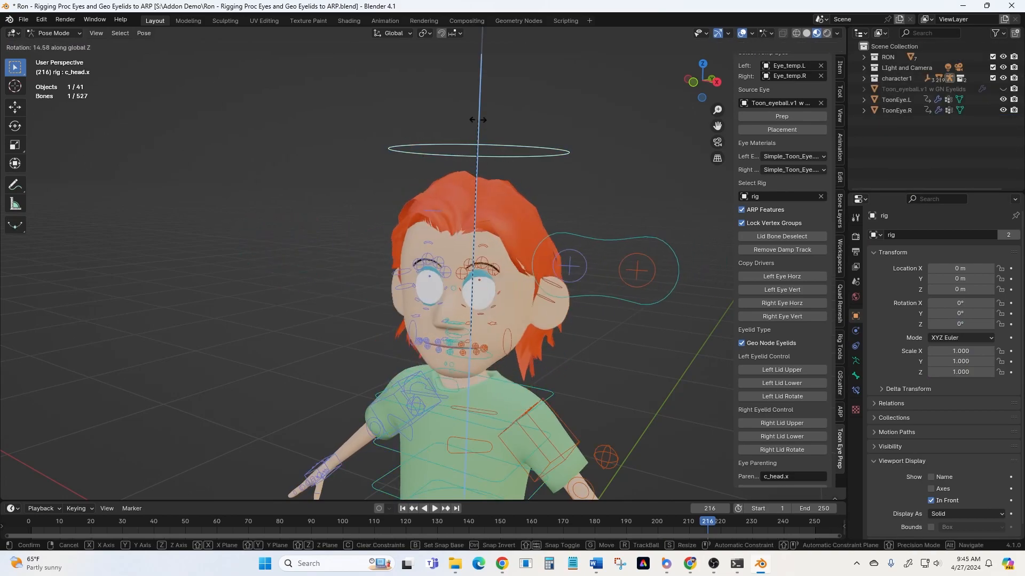
{"action": "key", "text": "Escape"}
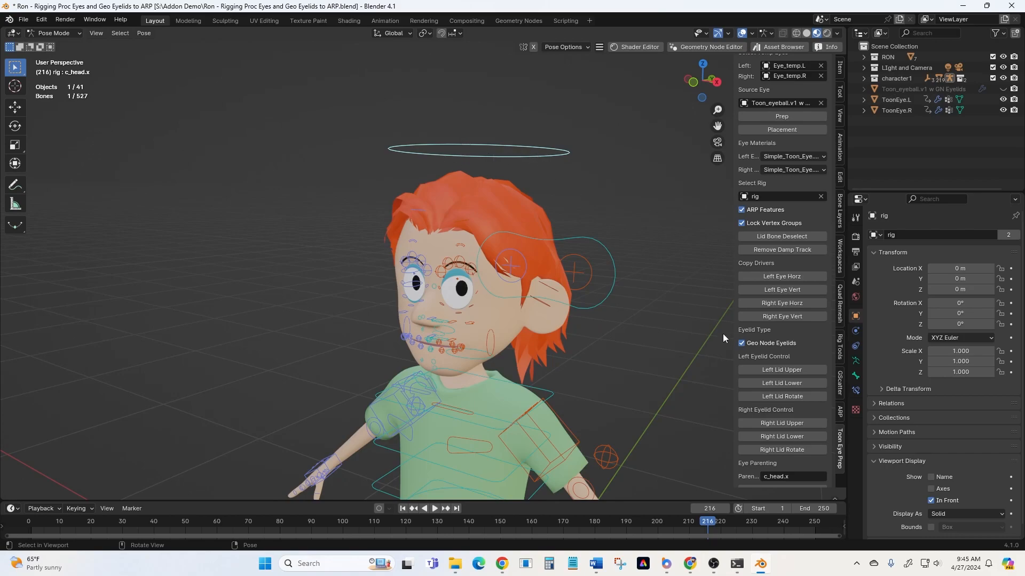
Parent both toon eyes to the head bone c_head.x with Toon Eye Prep and clear the bone selection
{"action": "scroll", "coordinate": [722, 334], "scroll_direction": "down", "scroll_amount": 3}
{"action": "scroll", "coordinate": [724, 335], "scroll_direction": "up", "scroll_amount": 2}
{"action": "scroll", "coordinate": [801, 415], "scroll_direction": "down", "scroll_amount": 1}
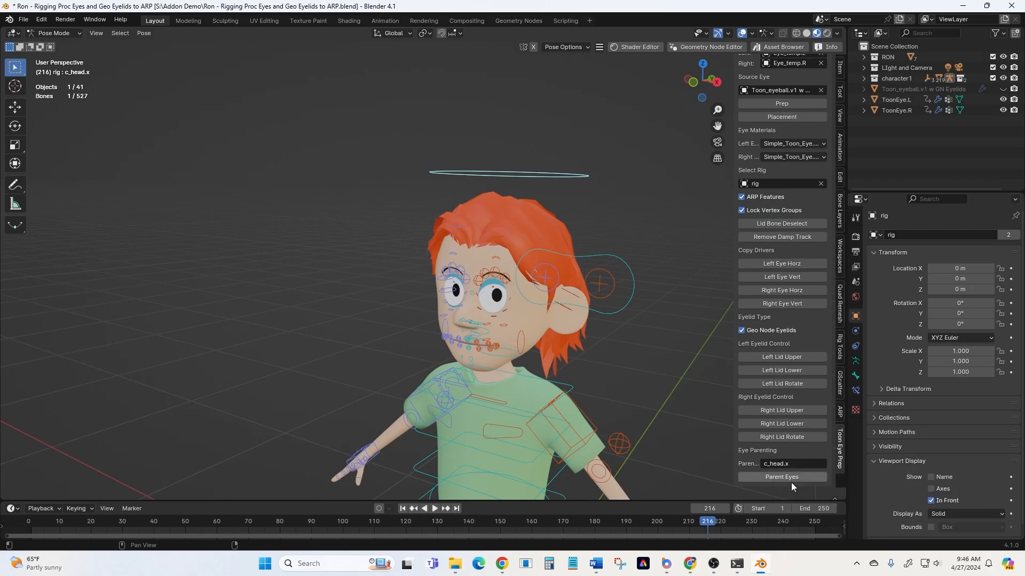
{"action": "left_click", "coordinate": [761, 479]}
{"action": "left_click", "coordinate": [623, 367]}
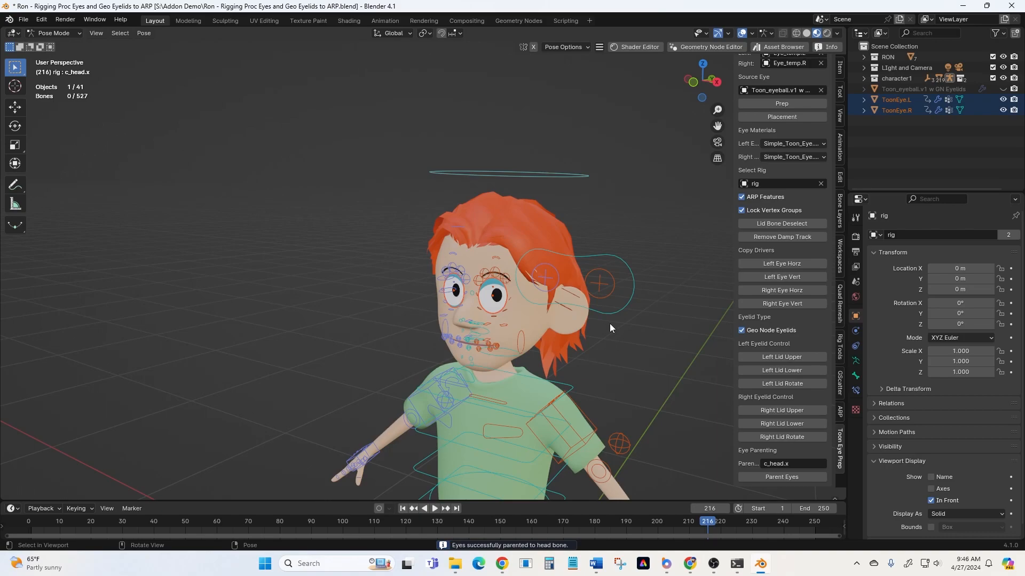
Rotate the head controller c_head.x freely with trackball rotation, turning and tilting the head toward the character's left
{"action": "left_click", "coordinate": [505, 179]}
{"action": "key", "text": "r"}
{"action": "key", "text": "z"}
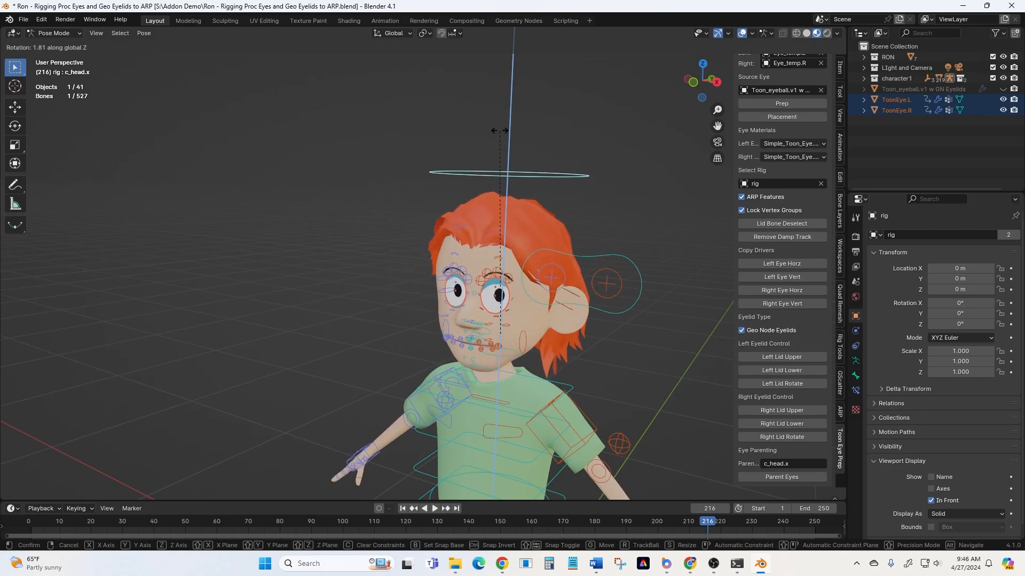
{"action": "key", "text": "r"}
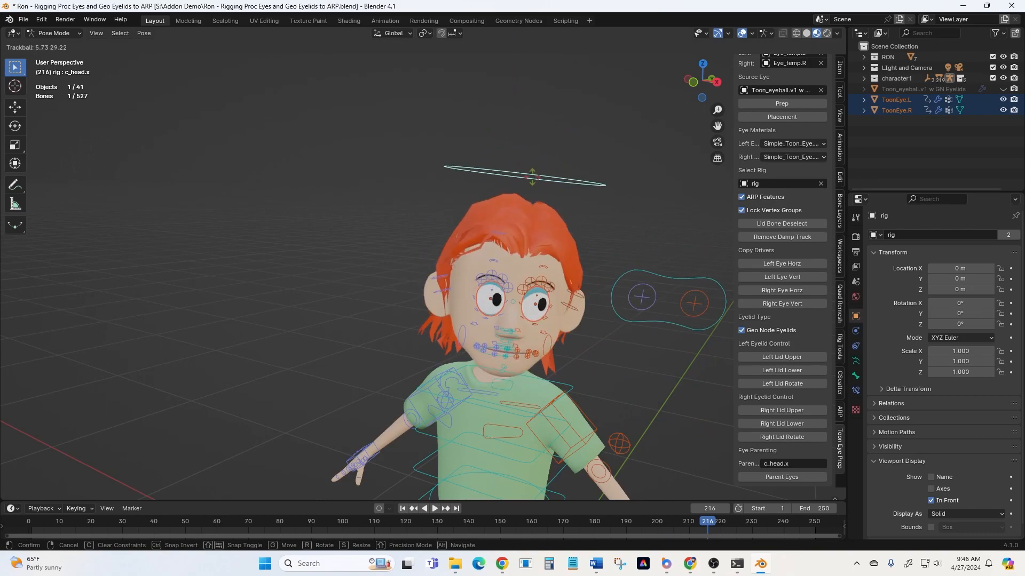
{"action": "left_click", "coordinate": [541, 186]}
Raise the combined eye target c_eye_target.x about 0.28 m so both eyes look up, and deselect it
{"action": "left_click", "coordinate": [653, 276]}
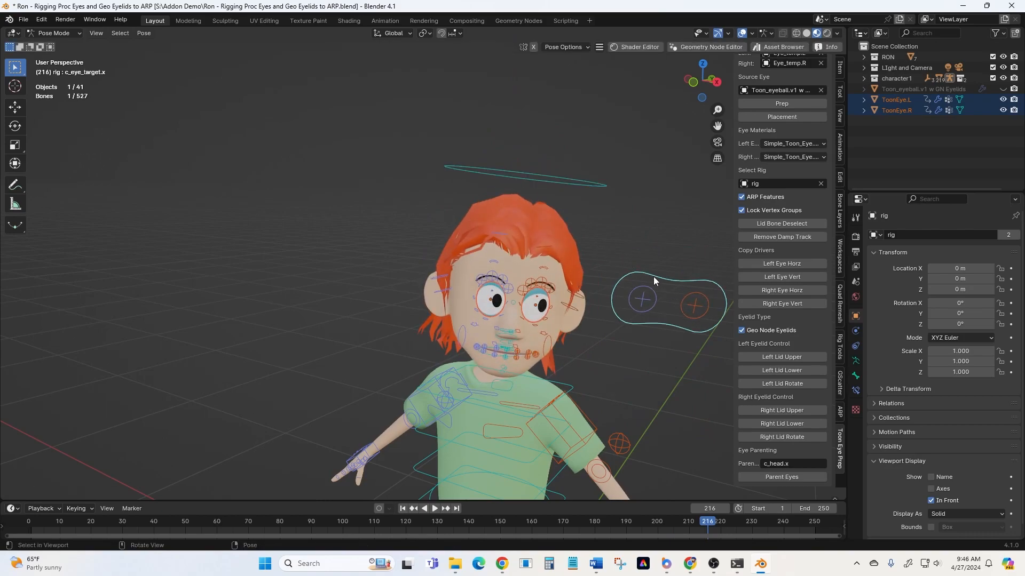
{"action": "key", "text": "g"}
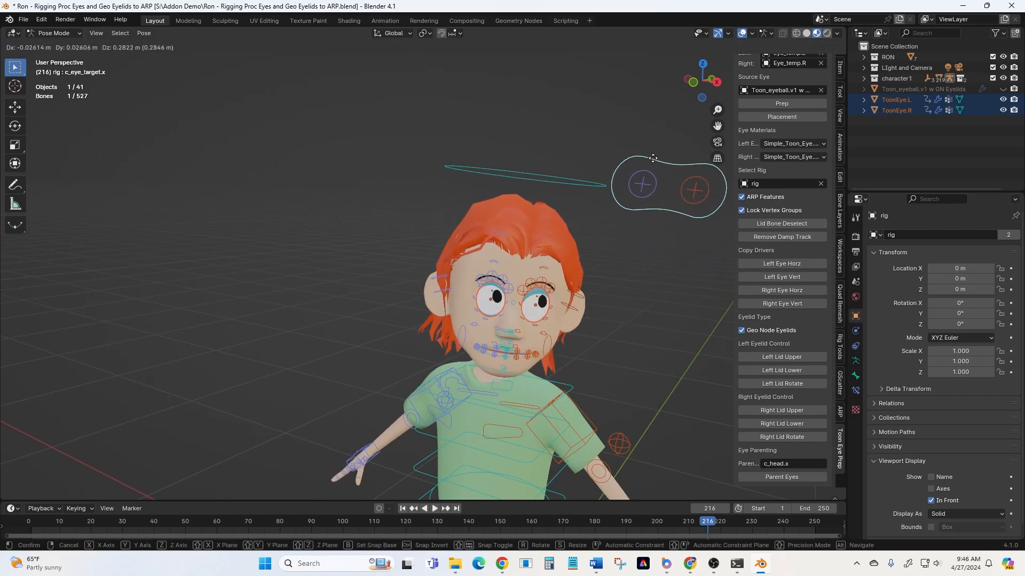
{"action": "left_click", "coordinate": [686, 168]}
{"action": "middle_click_drag", "start_coordinate": [631, 371], "coordinate": [529, 318], "text": "shift"}
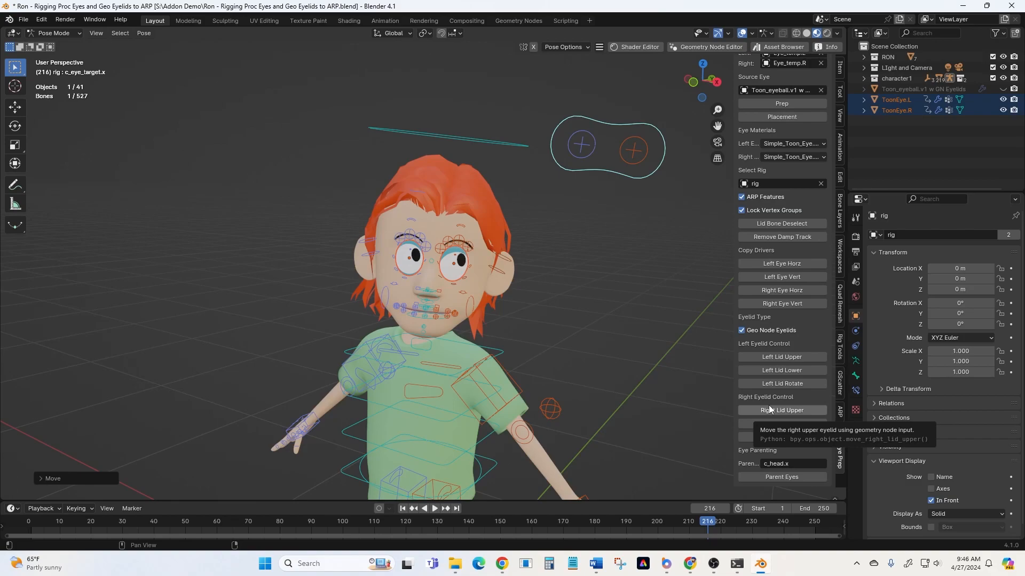
{"action": "left_click", "coordinate": [618, 276]}
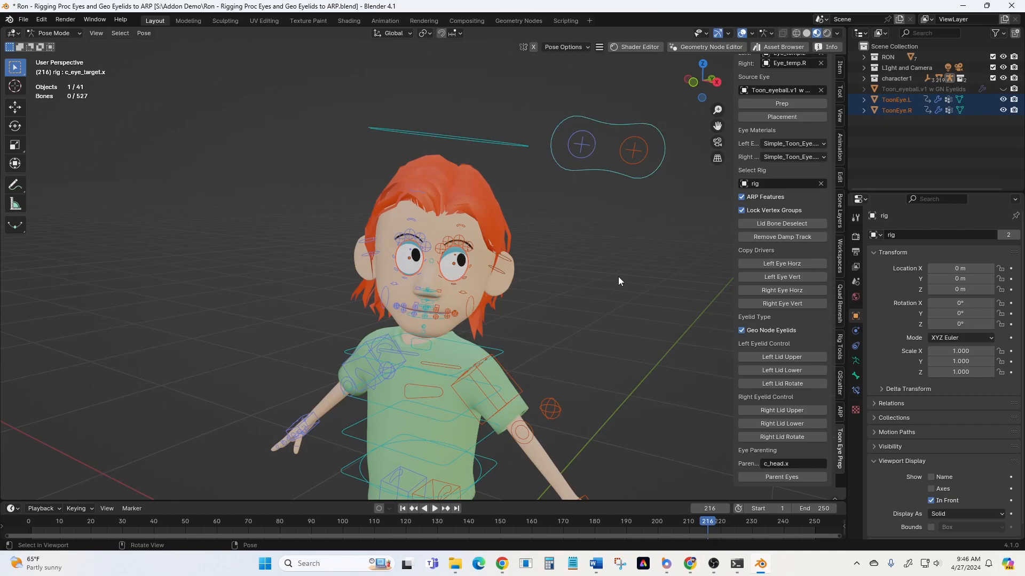